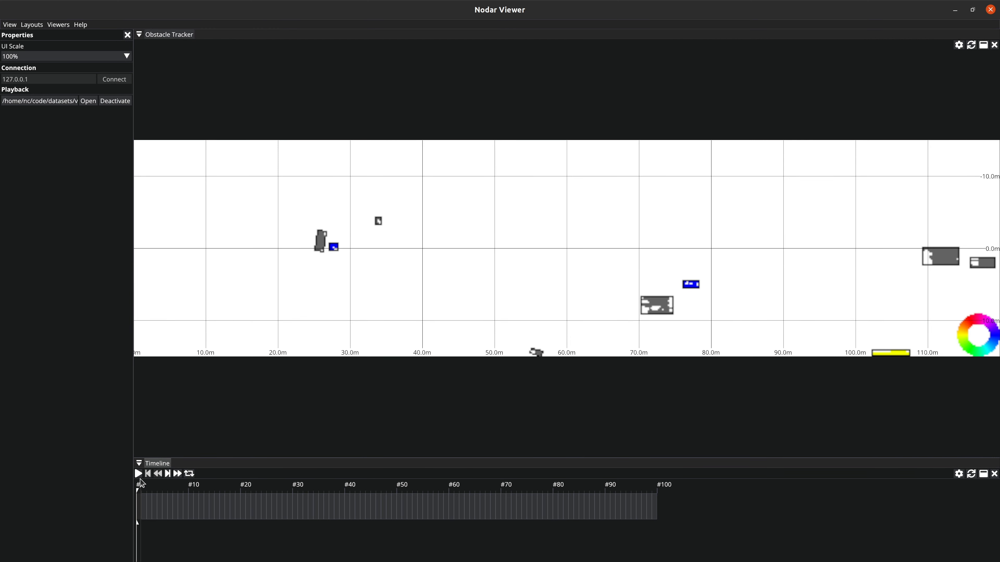
Step: Play the obstacle tracker recording and preview its Vertical view and hidden grid, restoring the Horizontal view with the grid drawn
{"action": "left_click", "coordinate": [138, 474]}
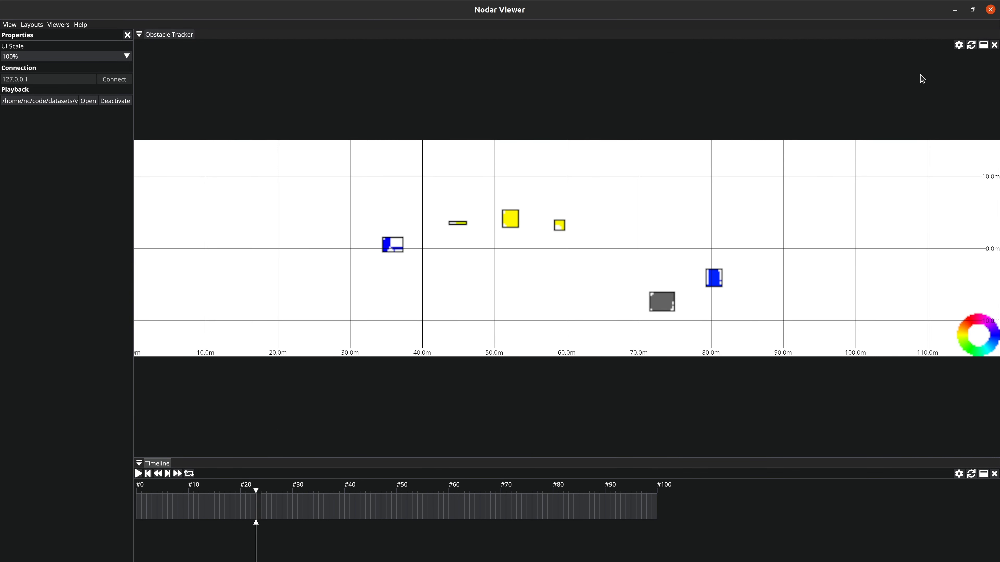
{"action": "left_click", "coordinate": [959, 44]}
{"action": "left_click", "coordinate": [617, 67]}
{"action": "left_click", "coordinate": [573, 66]}
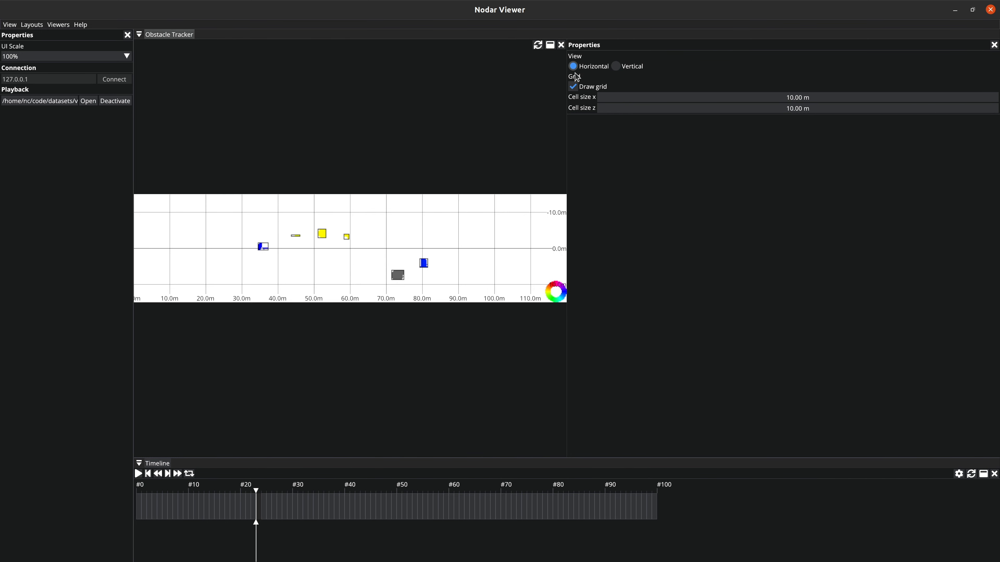
{"action": "left_click", "coordinate": [573, 87]}
{"action": "left_click", "coordinate": [573, 87]}
{"action": "left_click", "coordinate": [993, 45]}
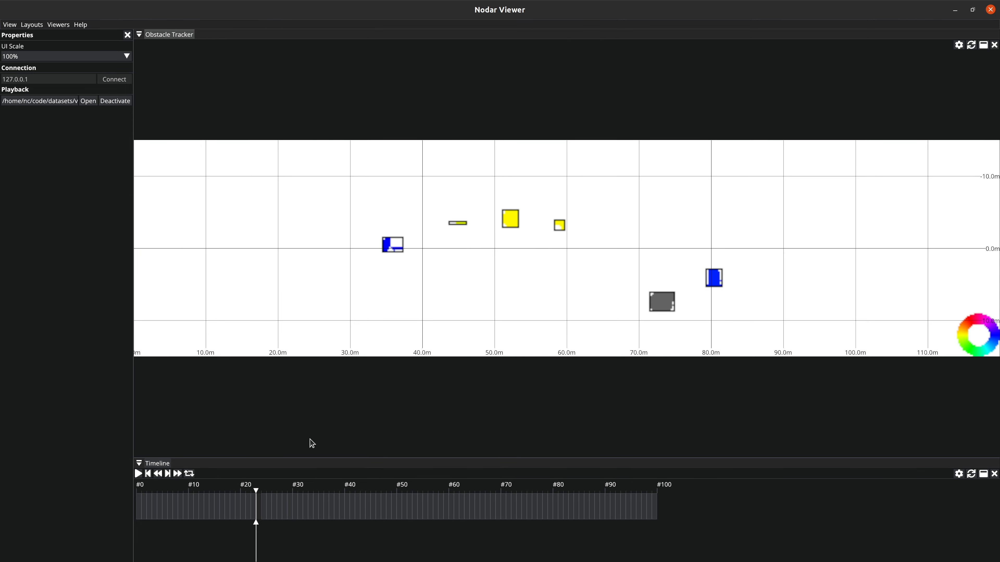
Step: Resume the obstacle tracker playback, switch the main viewer to Raw and return the timeline to frame #0
{"action": "left_click", "coordinate": [139, 474]}
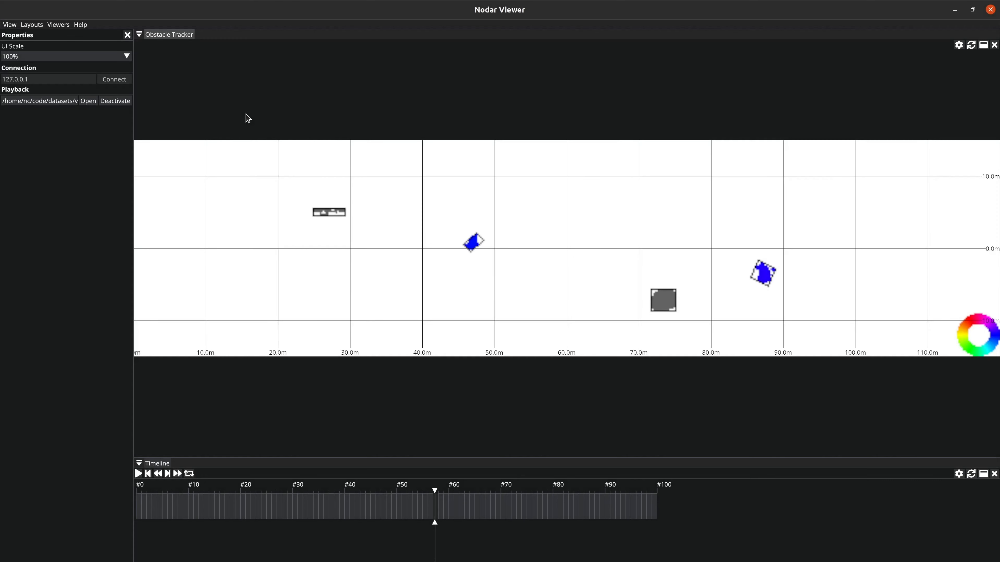
{"action": "left_click", "coordinate": [972, 44]}
{"action": "left_click", "coordinate": [888, 129]}
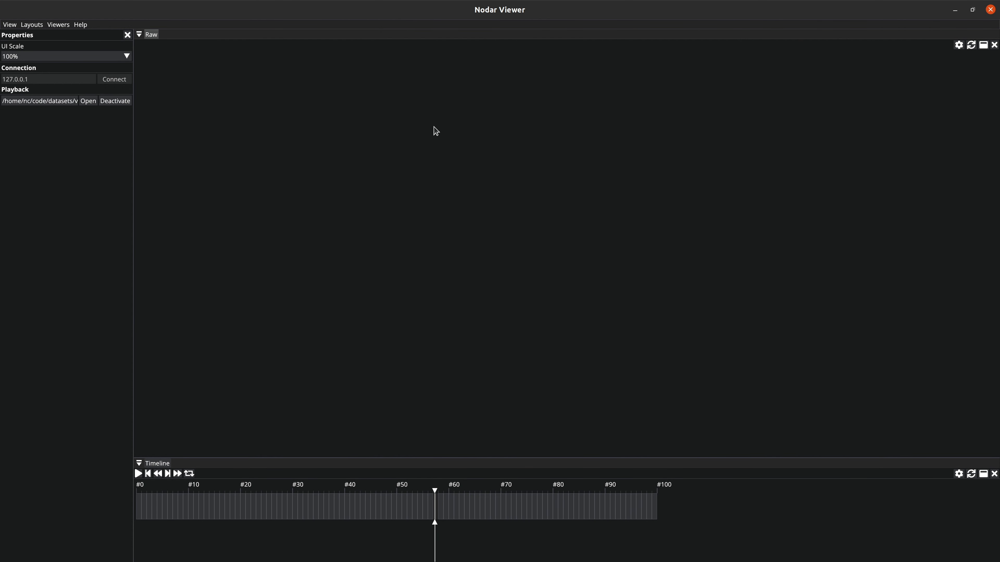
{"action": "left_click", "coordinate": [138, 504]}
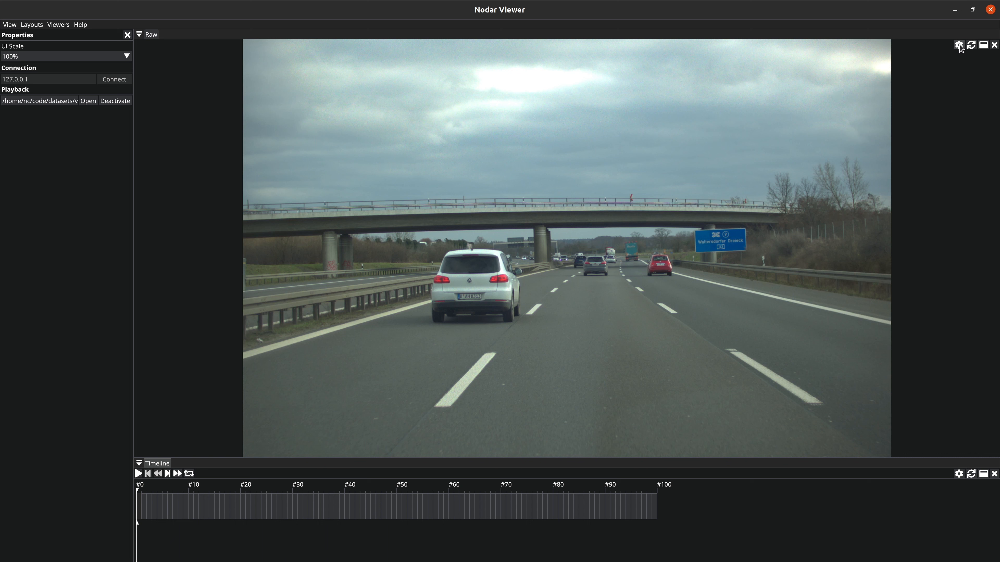
Step: Add a second Raw viewer beside the existing one and divide the space about evenly between them
{"action": "left_click", "coordinate": [58, 25]}
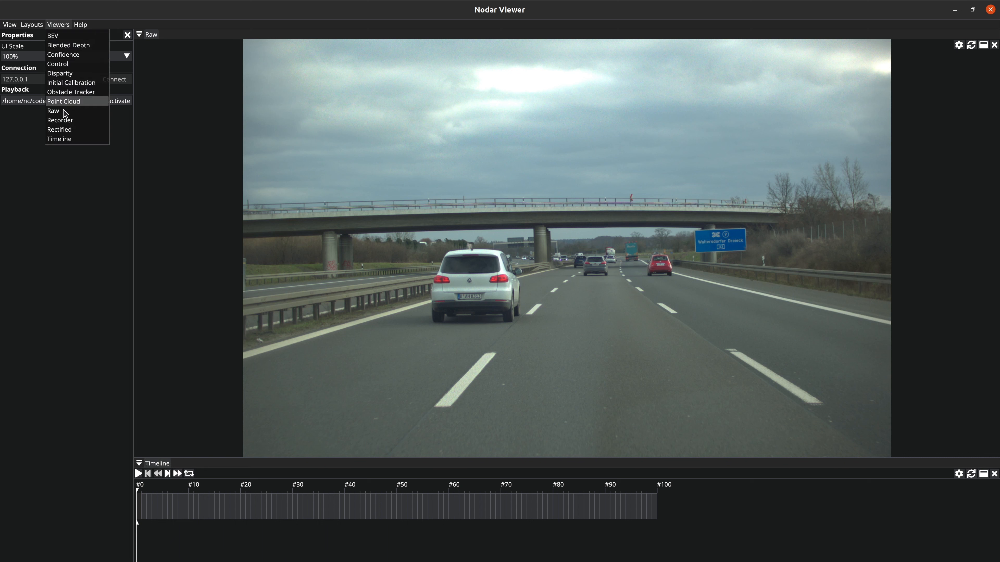
{"action": "left_click", "coordinate": [65, 102]}
{"action": "left_click_drag", "start_coordinate": [136, 40], "coordinate": [596, 243]}
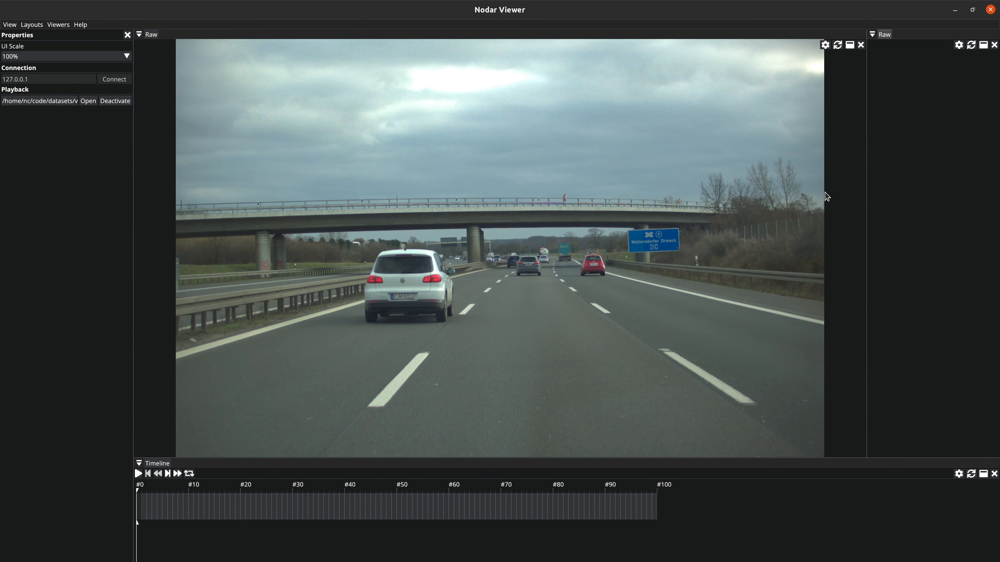
{"action": "left_click_drag", "start_coordinate": [866, 189], "coordinate": [565, 190]}
Step: Set the second Raw viewer to the Right view and play the recording to compare both camera images
{"action": "left_click", "coordinate": [960, 45]}
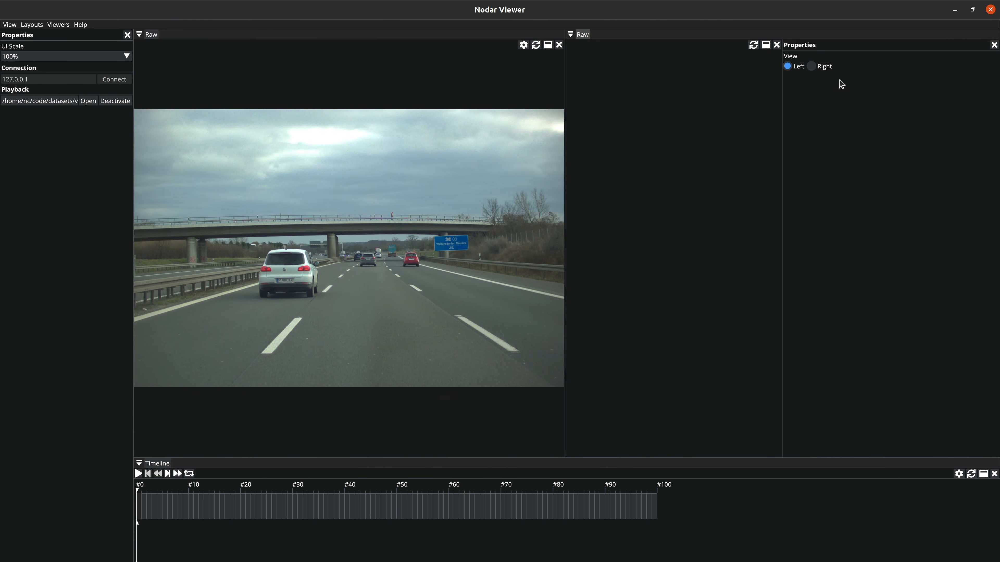
{"action": "left_click", "coordinate": [138, 474]}
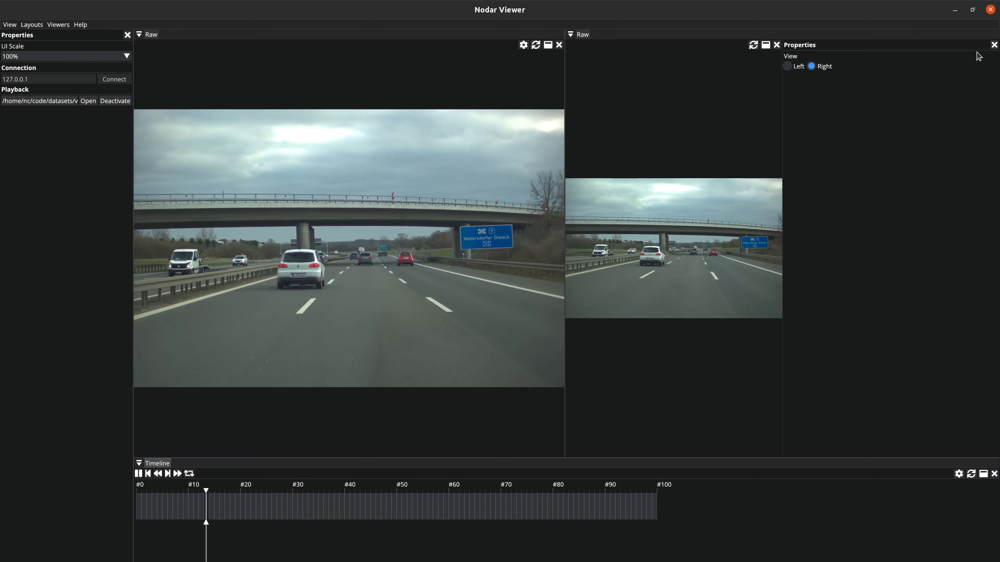
{"action": "left_click", "coordinate": [699, 89]}
{"action": "left_click_drag", "start_coordinate": [564, 85], "coordinate": [567, 85]}
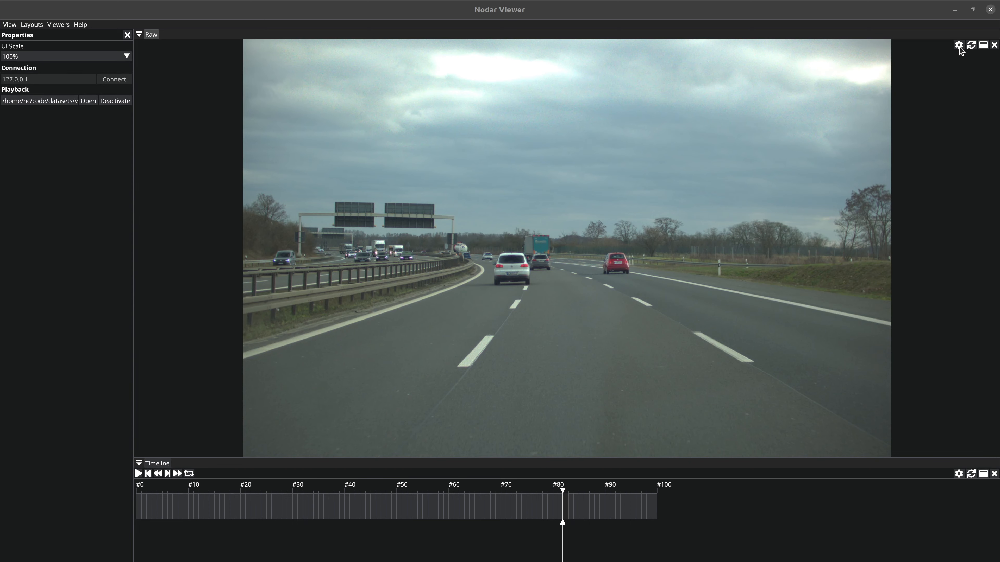
Step: Switch the remaining Raw viewer to Point Cloud and return the timeline to frame #0
{"action": "left_click", "coordinate": [959, 44]}
{"action": "left_click", "coordinate": [959, 45]}
{"action": "left_click", "coordinate": [972, 44]}
{"action": "left_click", "coordinate": [935, 131]}
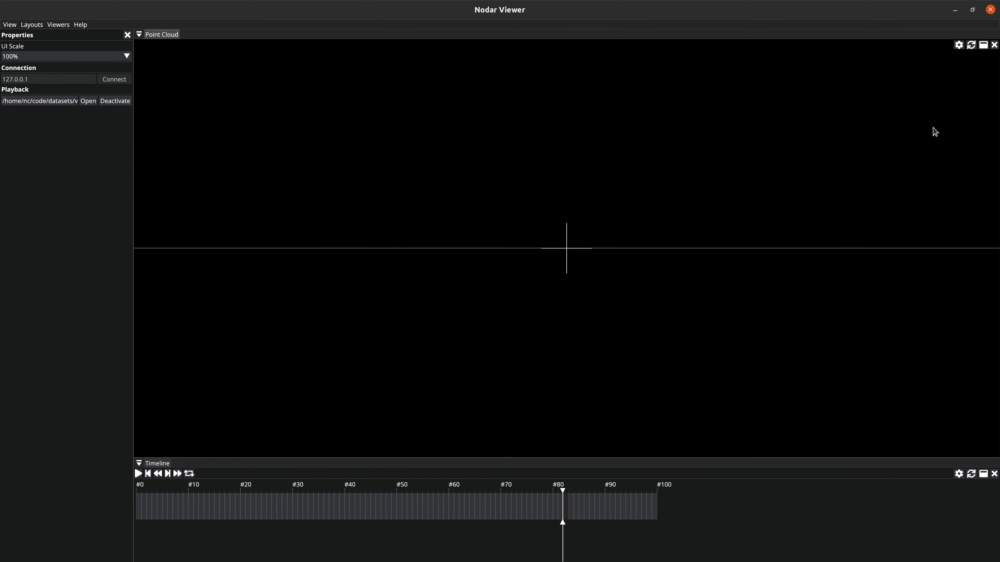
{"action": "left_click", "coordinate": [138, 502]}
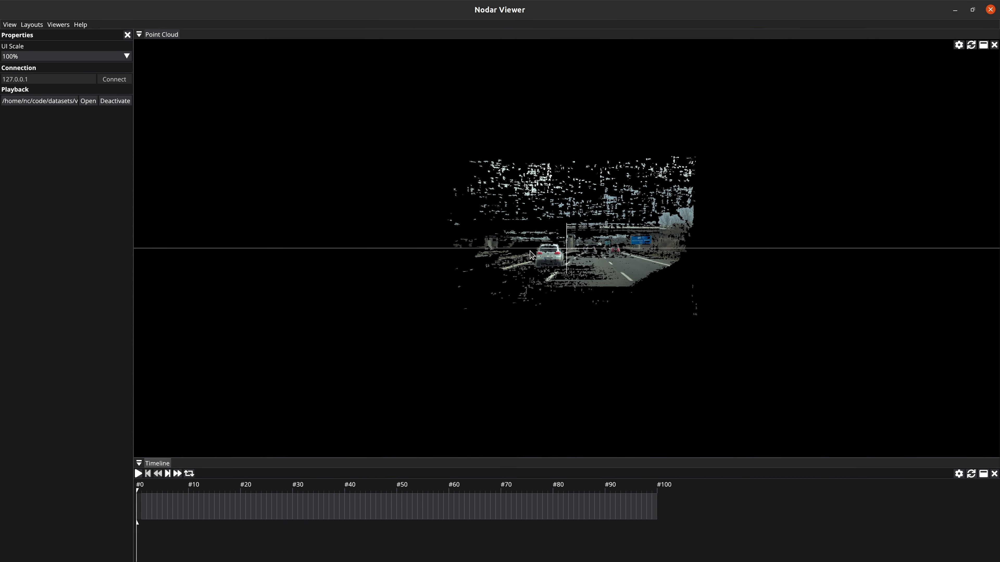
Step: Play the point cloud recording and pause it at about frame #67
{"action": "left_click_drag", "start_coordinate": [592, 261], "coordinate": [587, 275]}
{"action": "left_click", "coordinate": [139, 474]}
{"action": "left_click_drag", "start_coordinate": [519, 355], "coordinate": [495, 354]}
{"action": "key", "text": "space"}
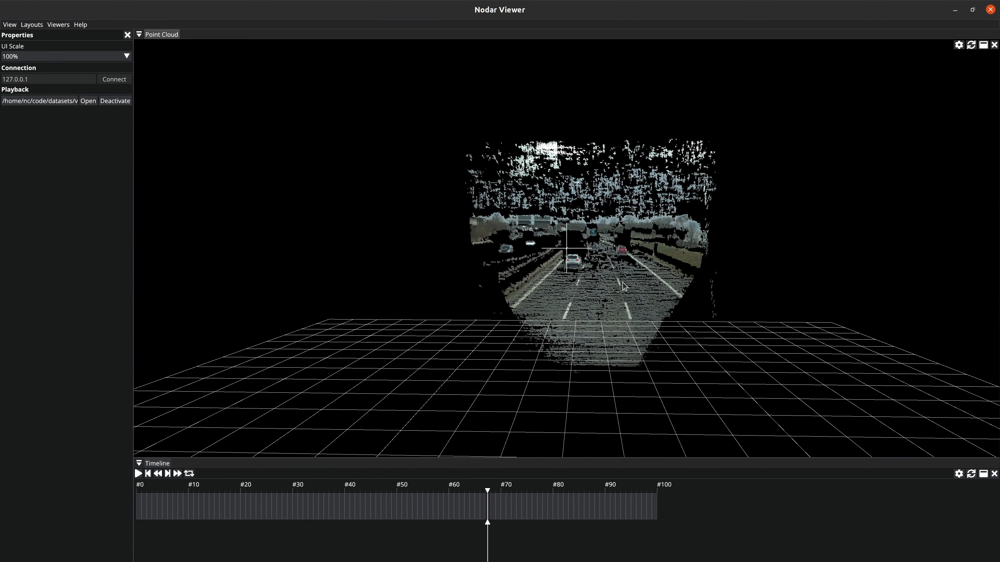
Step: Examine the paused point cloud by moving the camera pivot in all directions and rotating the camera around it
{"action": "key", "text": "a"}
{"action": "key", "text": "w"}
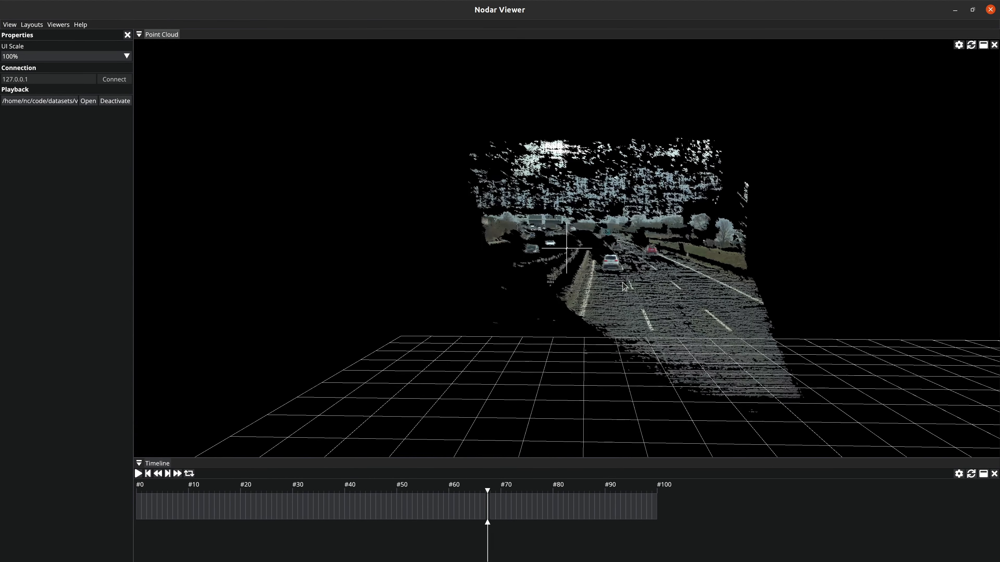
{"action": "key", "text": "s"}
{"action": "key", "text": "d"}
{"action": "key", "text": "w"}
{"action": "key", "text": "a"}
{"action": "key", "text": "d"}
{"action": "key", "text": "e"}
{"action": "key", "text": "q"}
{"action": "key", "text": "e"}
{"action": "key", "text": "e"}
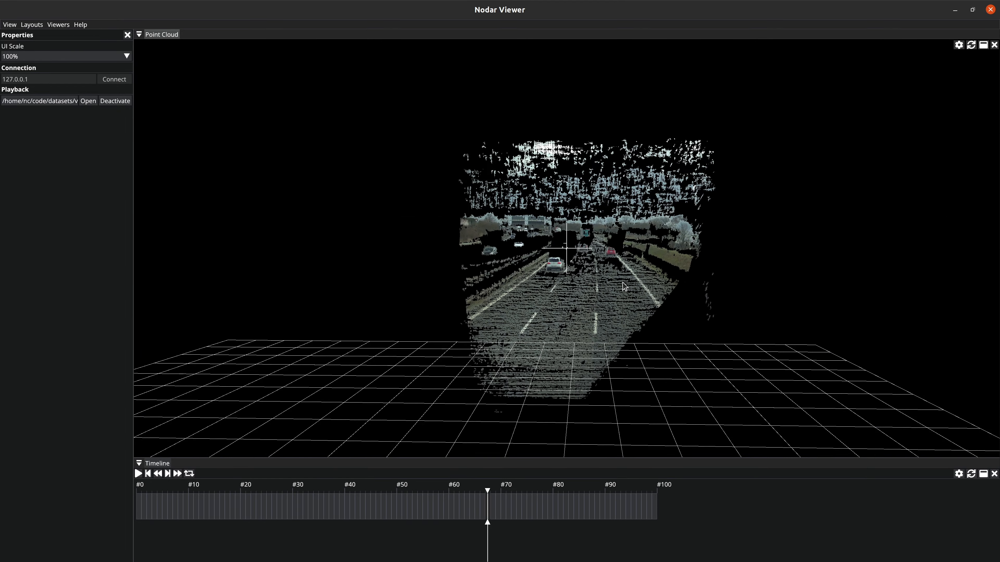
{"action": "left_click_drag", "start_coordinate": [620, 301], "coordinate": [634, 273]}
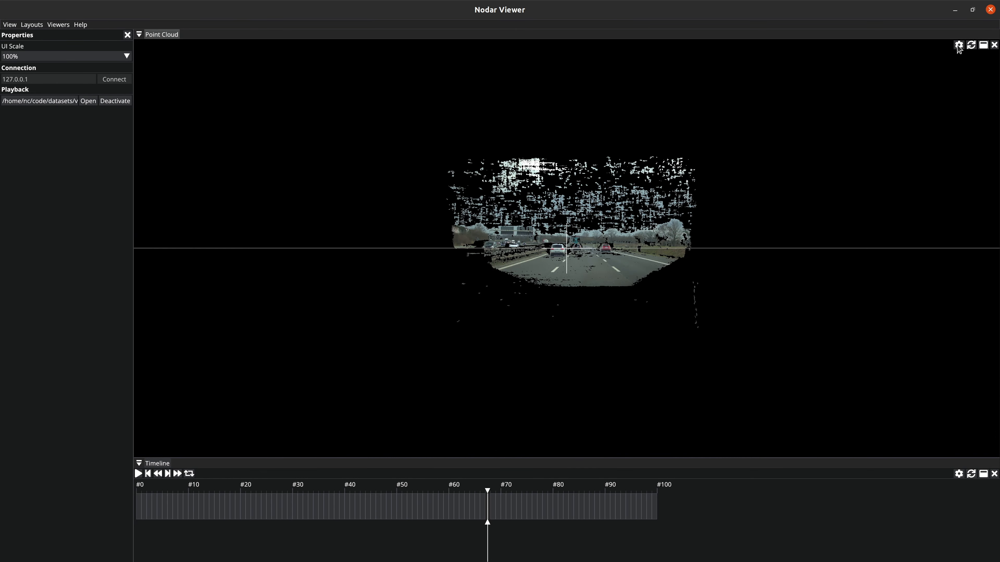
Step: Open the point cloud viewer's properties and set the background color to R 8, G 8, B 8
{"action": "left_click", "coordinate": [958, 45]}
{"action": "scroll", "coordinate": [624, 395], "scroll_direction": "down", "scroll_amount": 2}
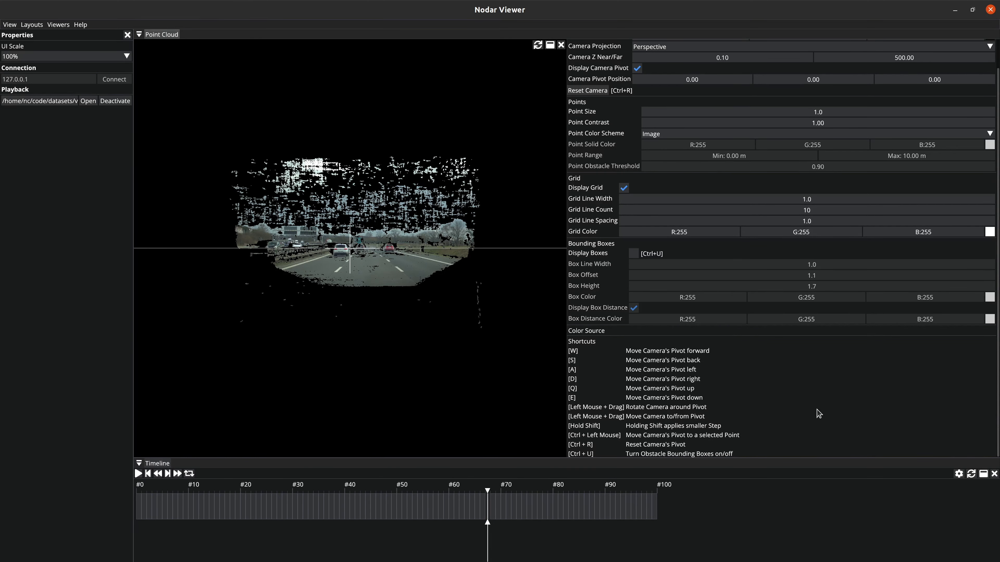
{"action": "scroll", "coordinate": [775, 389], "scroll_direction": "up", "scroll_amount": 2}
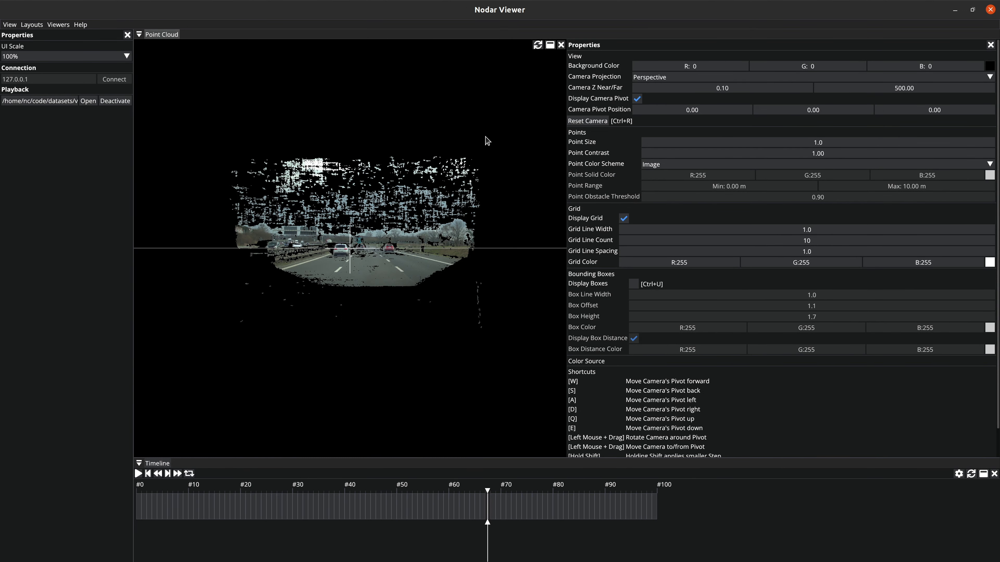
{"action": "left_click", "coordinate": [989, 66]}
{"action": "left_click", "coordinate": [858, 165]}
{"action": "left_click_drag", "start_coordinate": [857, 165], "coordinate": [851, 178]}
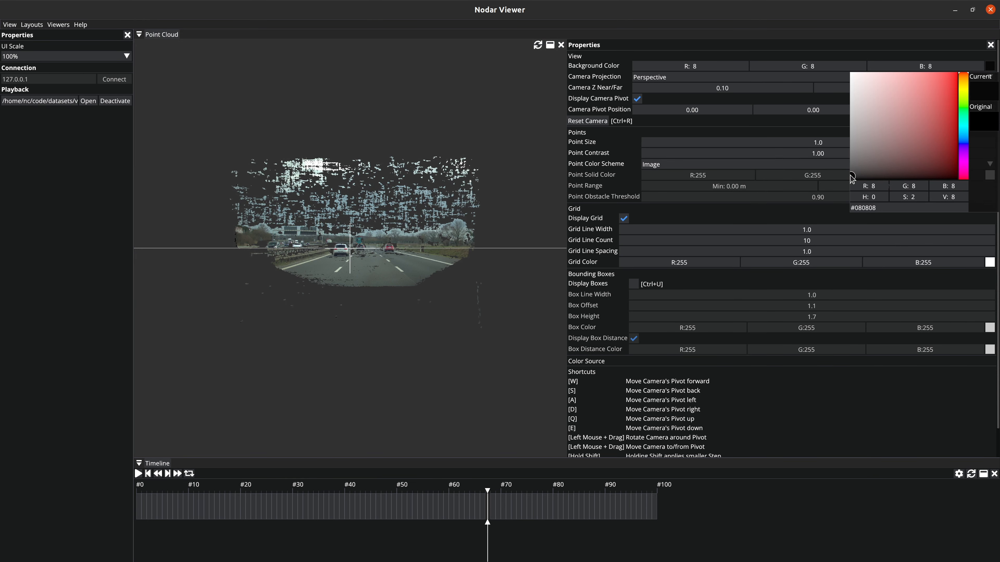
{"action": "left_click", "coordinate": [989, 67]}
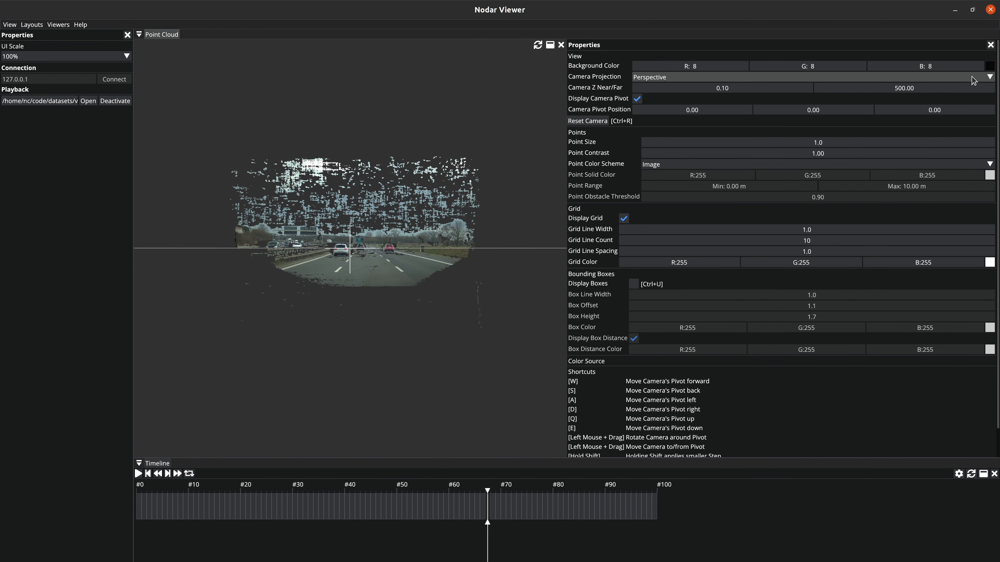
Step: Try the Orthographic camera projection on the point cloud and switch back to Perspective
{"action": "left_click", "coordinate": [974, 81]}
{"action": "left_click", "coordinate": [675, 96]}
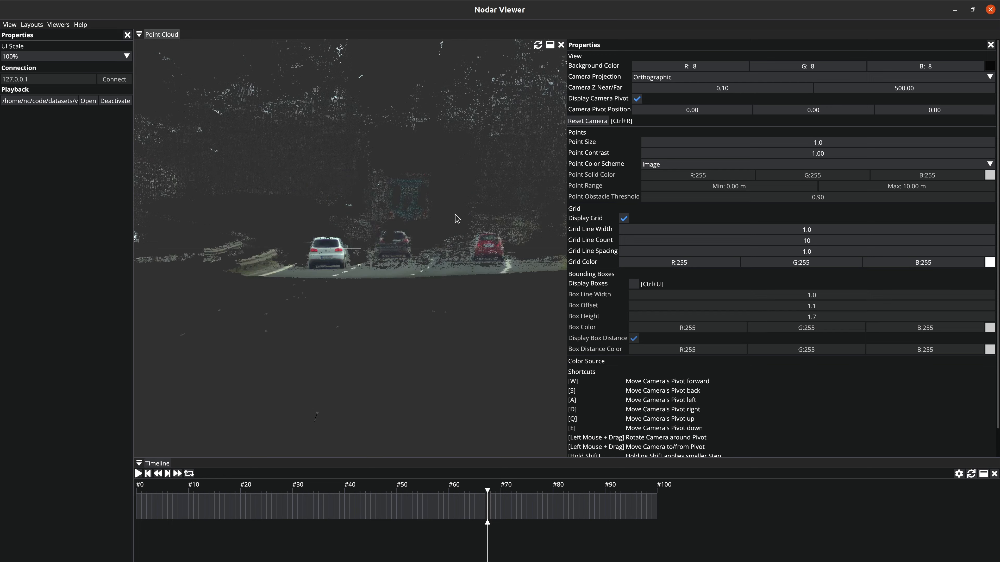
{"action": "left_click_drag", "start_coordinate": [456, 221], "coordinate": [472, 205]}
{"action": "key", "text": "w"}
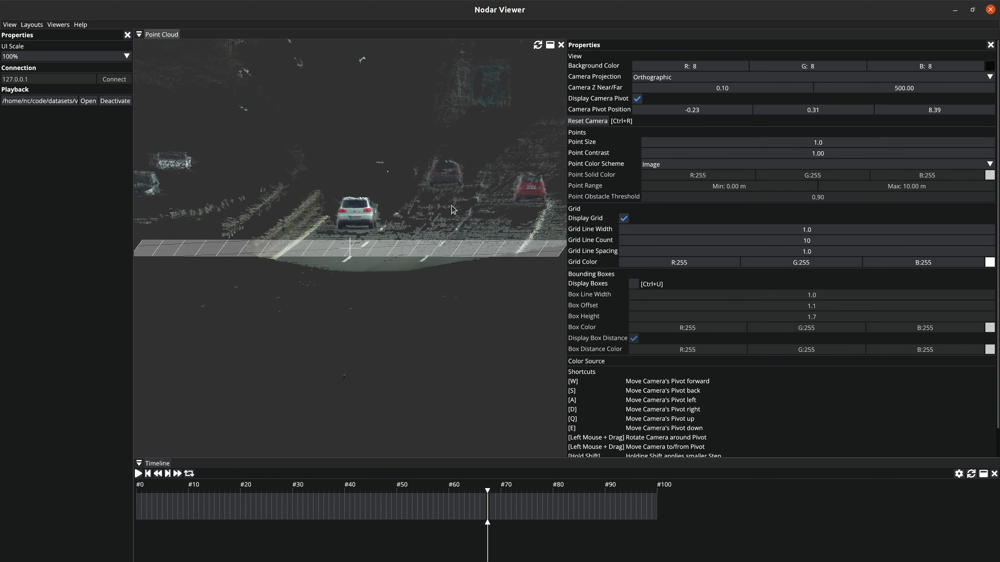
{"action": "left_click", "coordinate": [670, 77]}
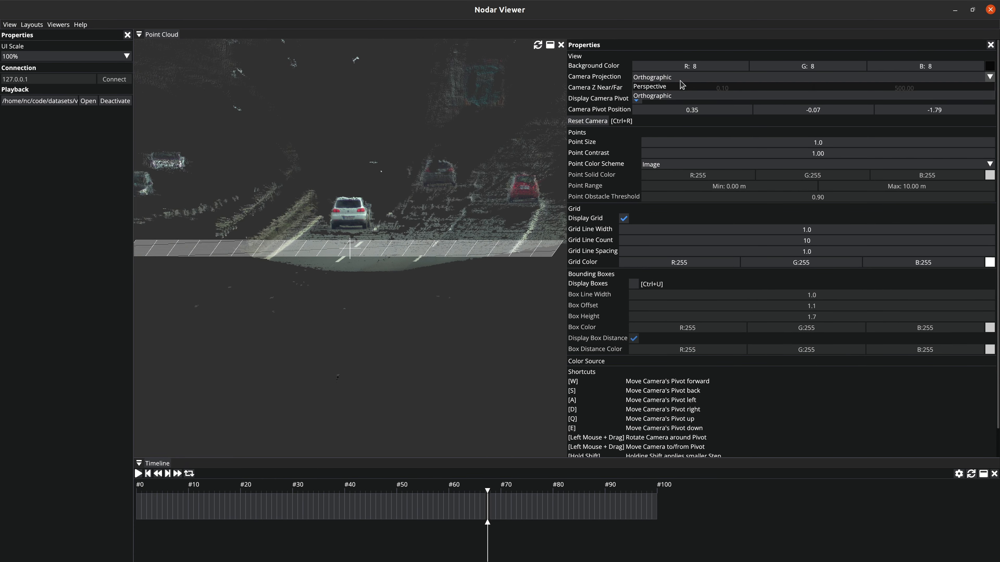
{"action": "left_click", "coordinate": [665, 88]}
{"action": "left_click_drag", "start_coordinate": [485, 180], "coordinate": [563, 149]}
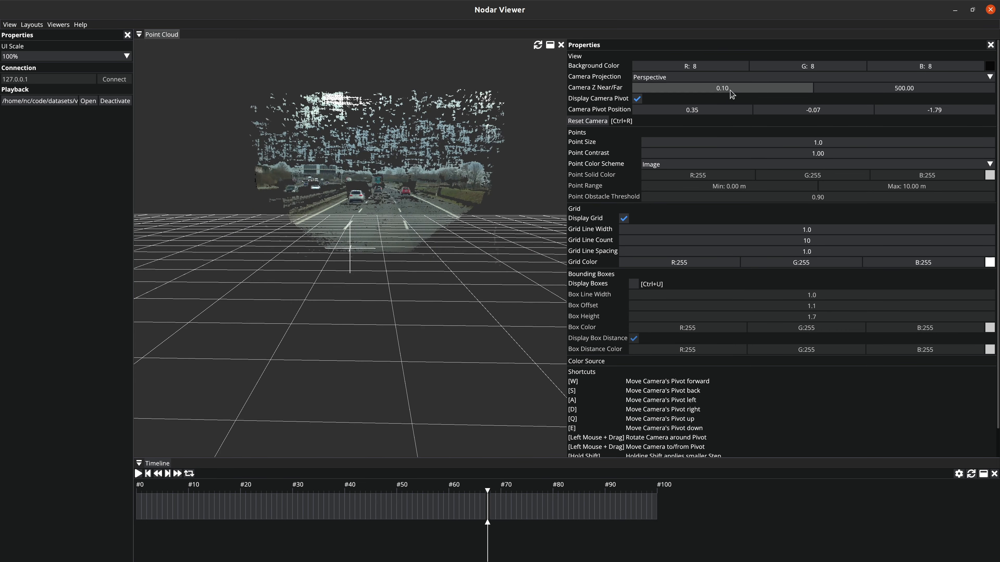
Step: Try the camera Z near setting and adjust the camera pivot position to 0.65, -4.17, 4.71
{"action": "left_click_drag", "start_coordinate": [743, 94], "coordinate": [767, 91]}
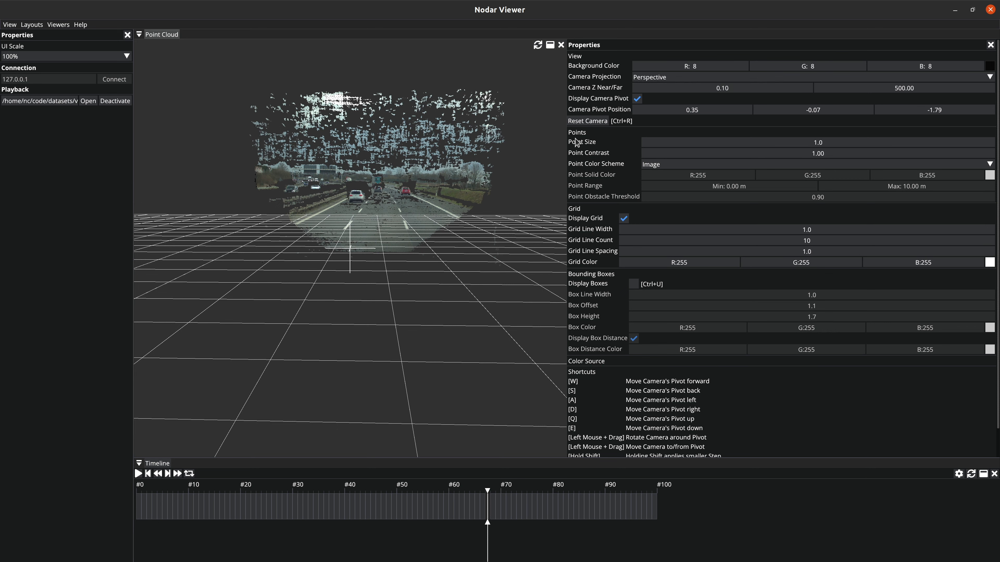
{"action": "left_click_drag", "start_coordinate": [388, 253], "coordinate": [499, 206]}
{"action": "left_click_drag", "start_coordinate": [687, 111], "coordinate": [690, 112]}
{"action": "left_click_drag", "start_coordinate": [781, 111], "coordinate": [784, 112]}
{"action": "left_click_drag", "start_coordinate": [911, 111], "coordinate": [928, 111]}
Step: Place the camera pivot on the white car in the point cloud and examine the car from another angle
{"action": "left_click_drag", "start_coordinate": [416, 265], "coordinate": [288, 248]}
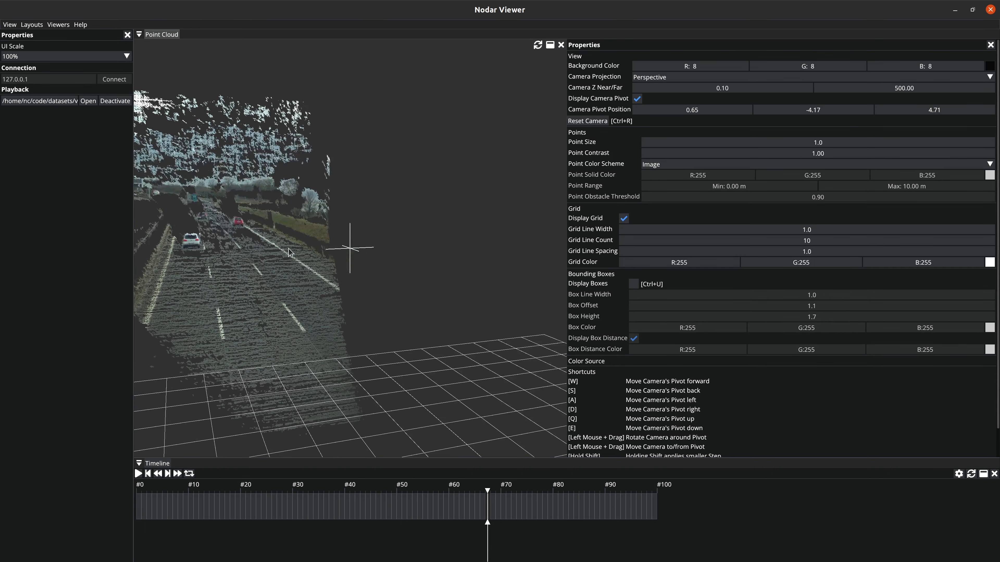
{"action": "double_click", "coordinate": [198, 241]}
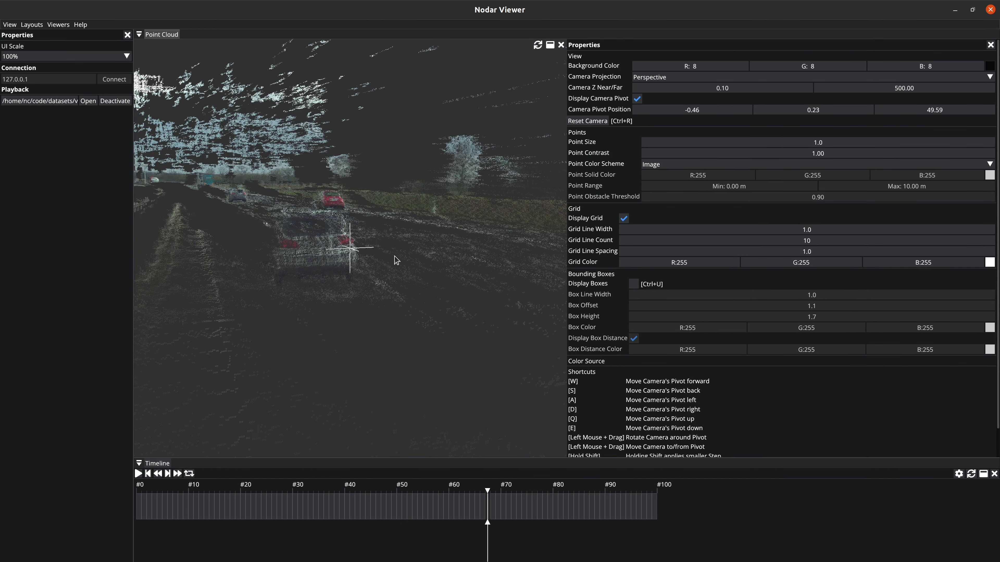
{"action": "left_click_drag", "start_coordinate": [390, 268], "coordinate": [291, 270]}
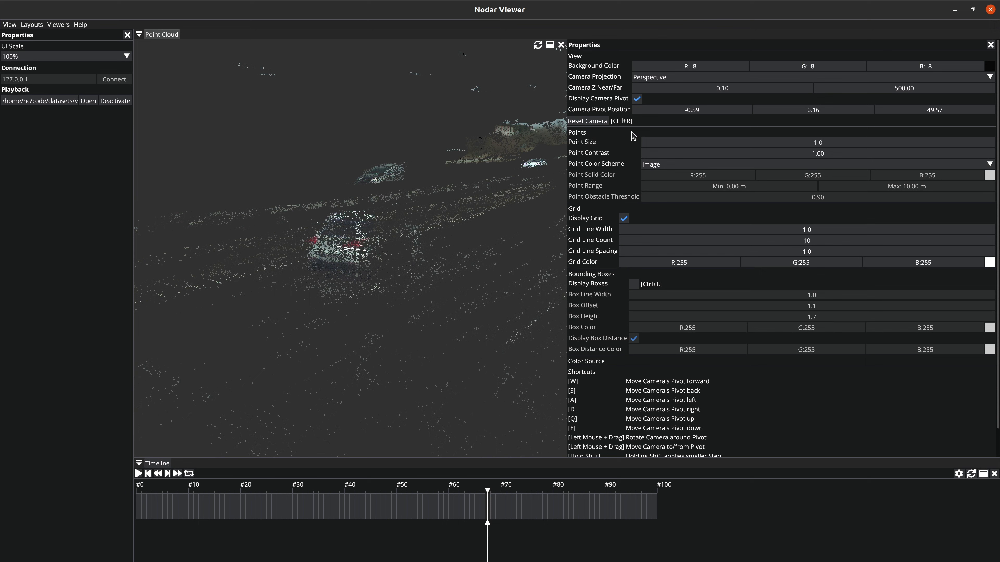
Step: Set the point size to 3.2 and the point contrast to 1.10, with the camera reset to its default pivot
{"action": "left_click_drag", "start_coordinate": [777, 143], "coordinate": [783, 145]}
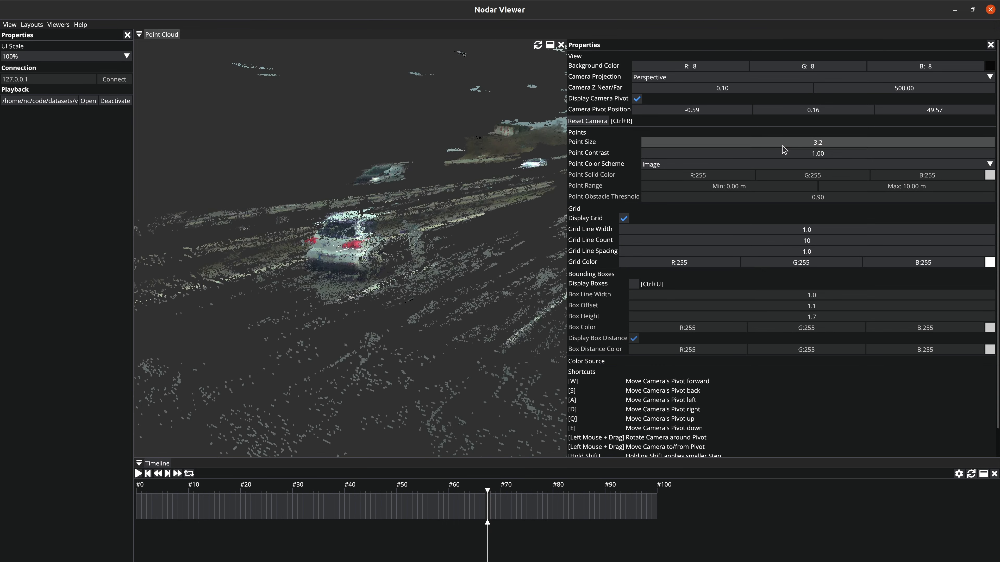
{"action": "key", "text": "ctrl+r"}
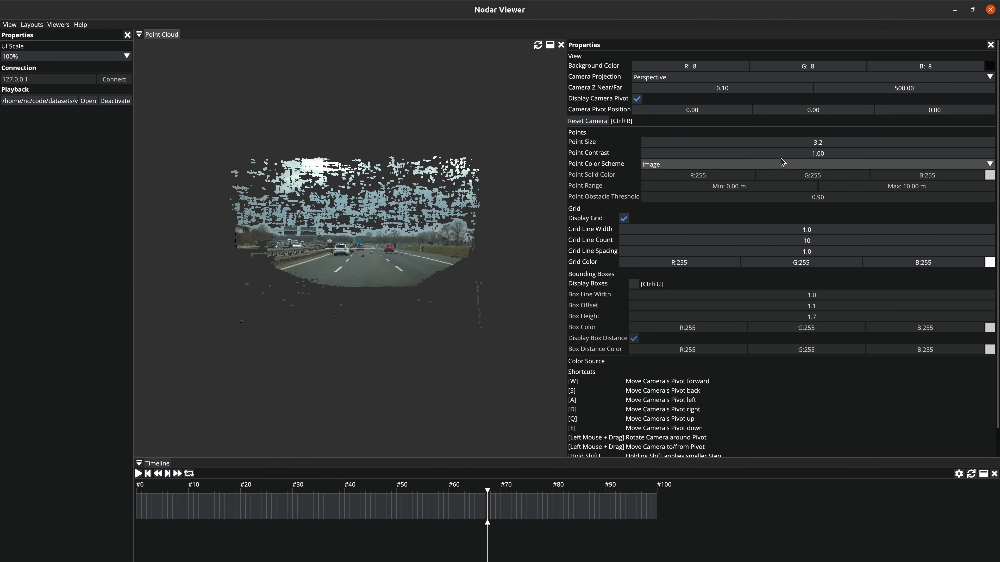
{"action": "left_click_drag", "start_coordinate": [776, 154], "coordinate": [805, 162]}
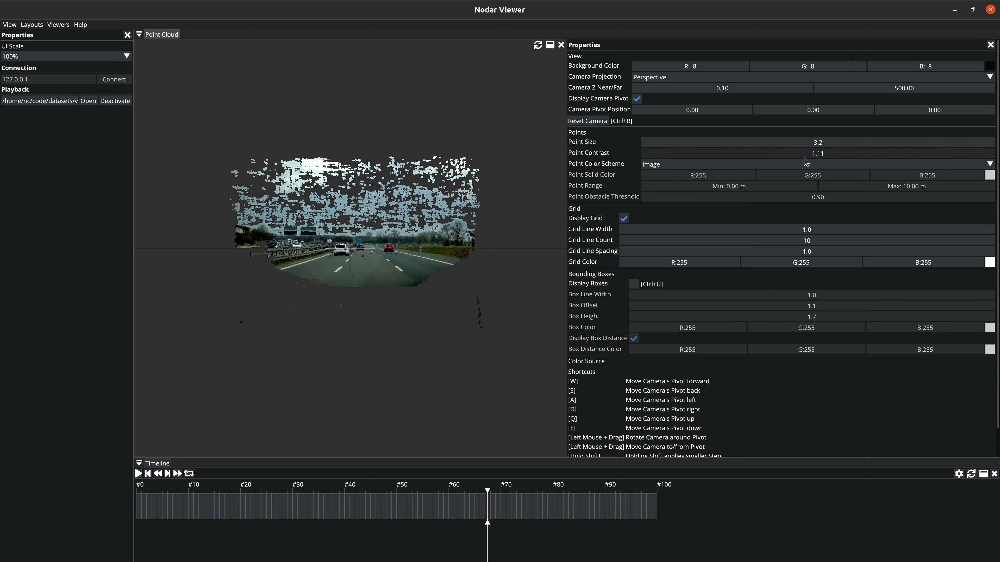
Step: Set the point color scheme to Solid and the point size to 1.0
{"action": "left_click", "coordinate": [881, 168]}
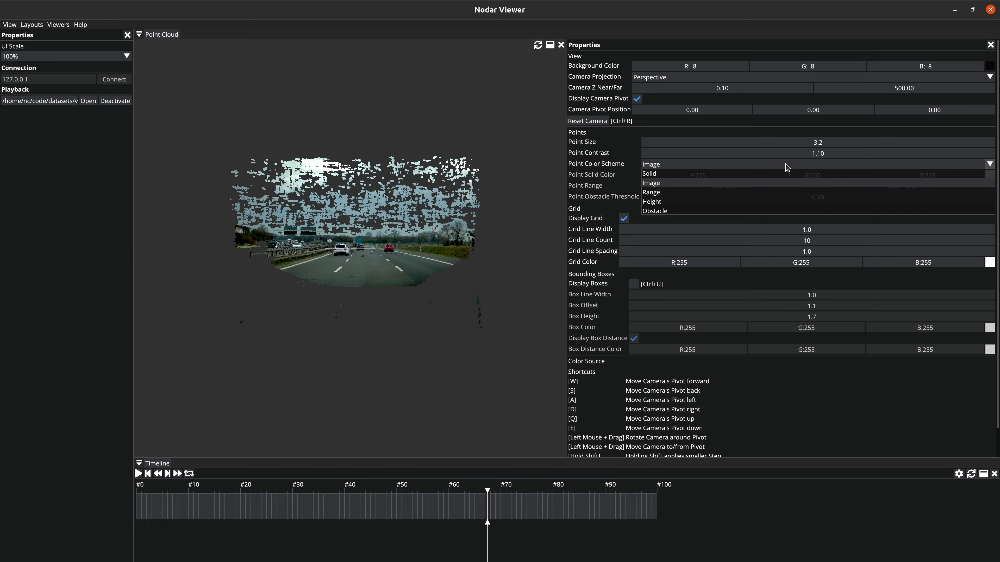
{"action": "left_click", "coordinate": [697, 179]}
{"action": "left_click_drag", "start_coordinate": [777, 146], "coordinate": [765, 146]}
{"action": "mouse_move", "coordinate": [507, 239]}
{"action": "left_mouse_down"}
{"action": "mouse_move", "coordinate": [499, 246]}
{"action": "mouse_move", "coordinate": [500, 235]}
{"action": "mouse_move", "coordinate": [502, 246]}
{"action": "left_mouse_up"}
{"action": "key", "text": "w"}
{"action": "key", "text": "d"}
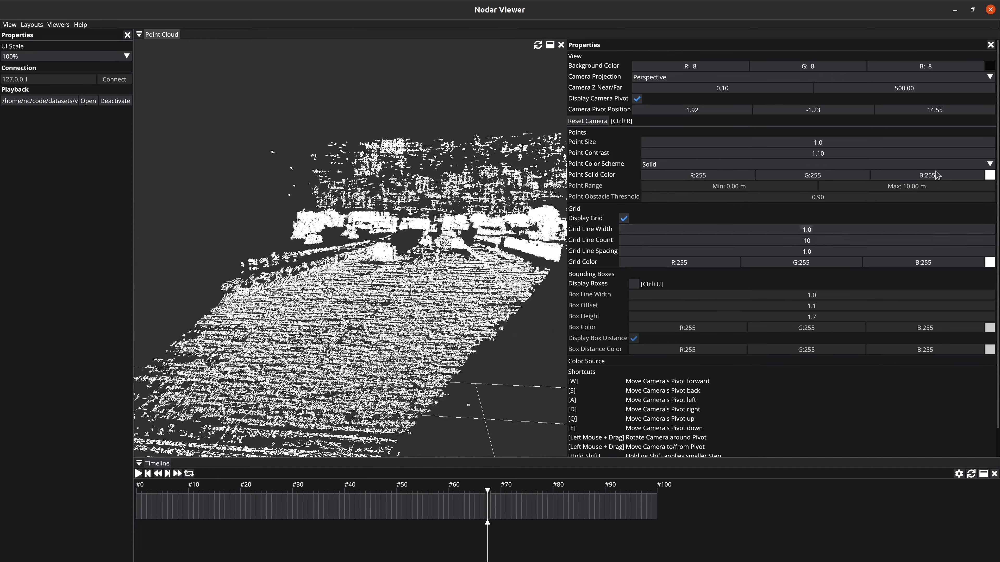
Step: Try other shades for the points' solid color and return it to white (R 255, G 255, B 255)
{"action": "left_click", "coordinate": [989, 175]}
{"action": "left_click_drag", "start_coordinate": [858, 235], "coordinate": [849, 179]}
{"action": "left_click", "coordinate": [975, 173]}
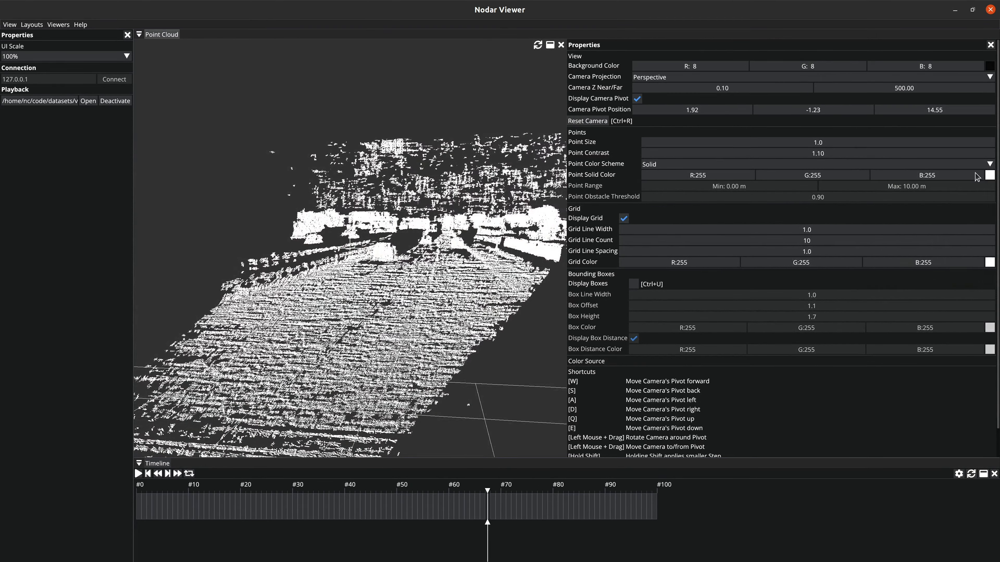
Step: Color the points with the Image scheme and turn the camera to face along the road with its pivot shifted left
{"action": "left_click", "coordinate": [733, 168]}
{"action": "left_click", "coordinate": [674, 187]}
{"action": "left_click_drag", "start_coordinate": [486, 228], "coordinate": [502, 227]}
{"action": "key", "text": "a"}
{"action": "key", "text": "a"}
{"action": "key", "text": "d"}
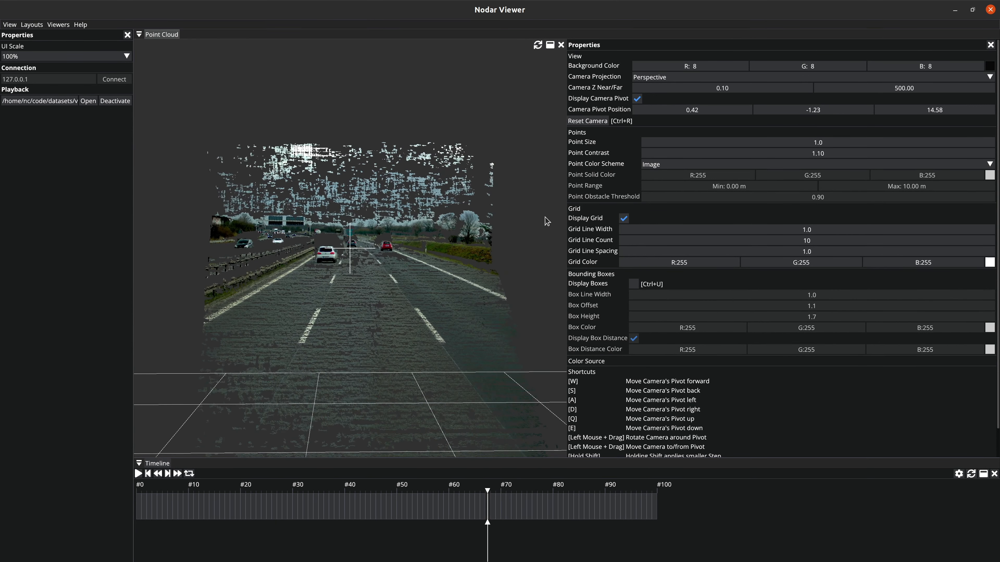
Step: Set the point color scheme to Range with a maximum of 120 m
{"action": "left_click", "coordinate": [666, 165]}
{"action": "left_click", "coordinate": [663, 196]}
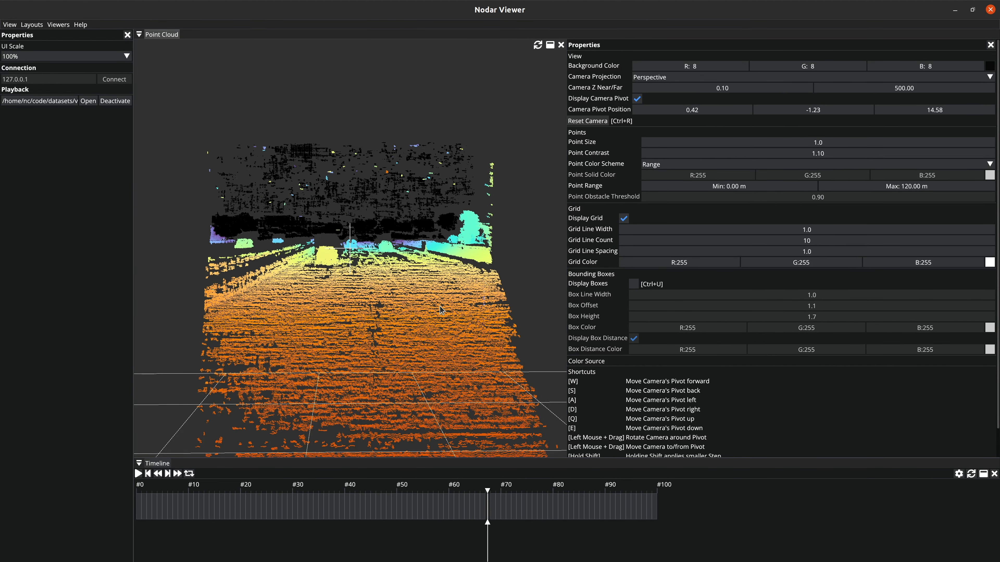
{"action": "mouse_move", "coordinate": [905, 187]}
{"action": "left_mouse_down"}
{"action": "mouse_move", "coordinate": [417, 233]}
{"action": "mouse_move", "coordinate": [899, 201]}
{"action": "mouse_move", "coordinate": [910, 190]}
{"action": "left_mouse_up"}
{"action": "double_click", "coordinate": [910, 191]}
{"action": "type", "text": "120"}
{"action": "key", "text": "Return"}
Step: Set the point color scheme to Height, try other limits, and set the point range from -3 m to 3 m
{"action": "left_click", "coordinate": [698, 166]}
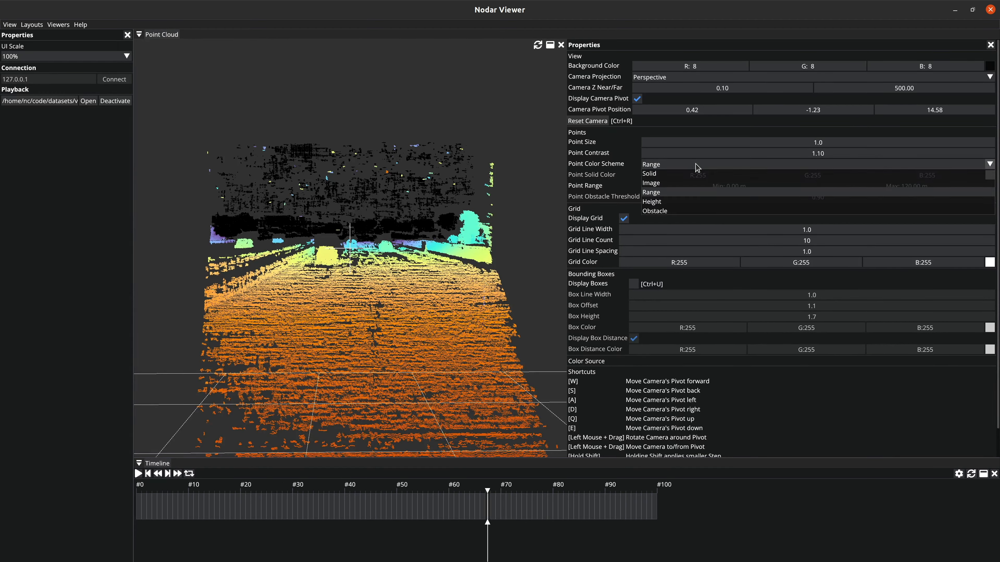
{"action": "left_click", "coordinate": [668, 204]}
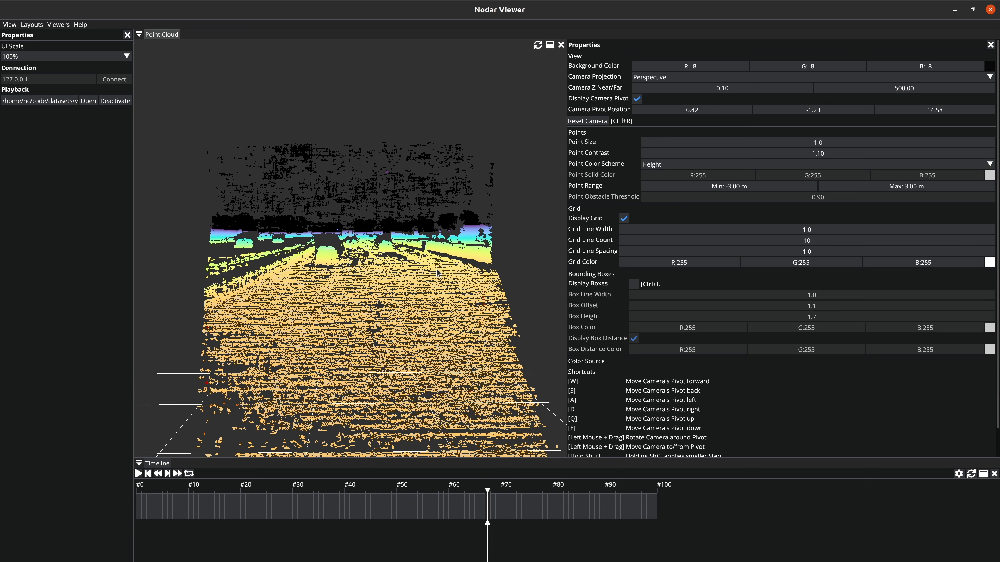
{"action": "left_click_drag", "start_coordinate": [817, 191], "coordinate": [917, 192]}
{"action": "mouse_move", "coordinate": [758, 189]}
{"action": "left_mouse_down"}
{"action": "mouse_move", "coordinate": [737, 188]}
{"action": "mouse_move", "coordinate": [760, 186]}
{"action": "left_mouse_up"}
{"action": "double_click", "coordinate": [757, 190]}
{"action": "type", "text": "-3"}
{"action": "key", "text": "Return"}
{"action": "double_click", "coordinate": [826, 186]}
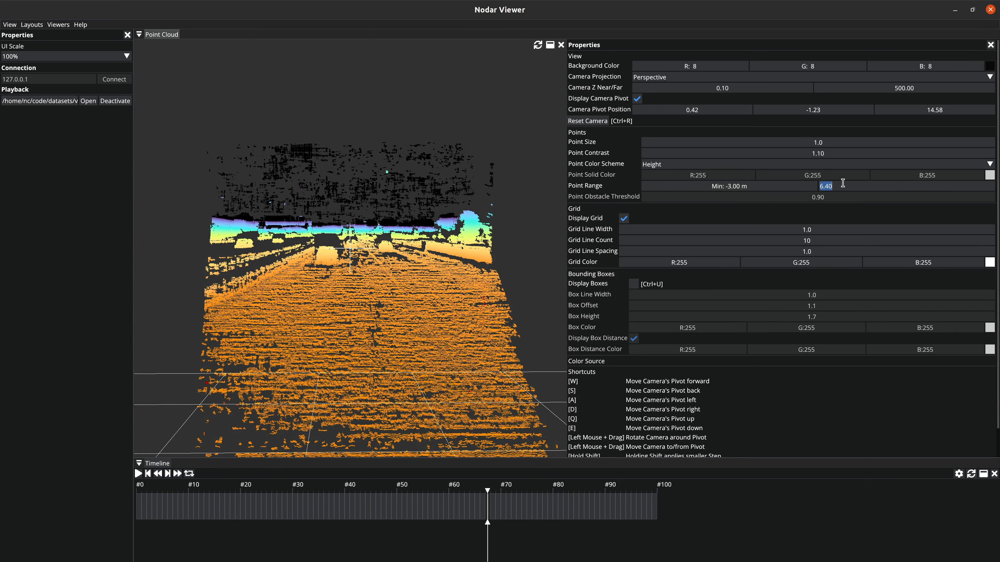
{"action": "type", "text": "3"}
{"action": "key", "text": "Return"}
Step: Return the point color scheme to Image and reset the camera
{"action": "left_click", "coordinate": [687, 165]}
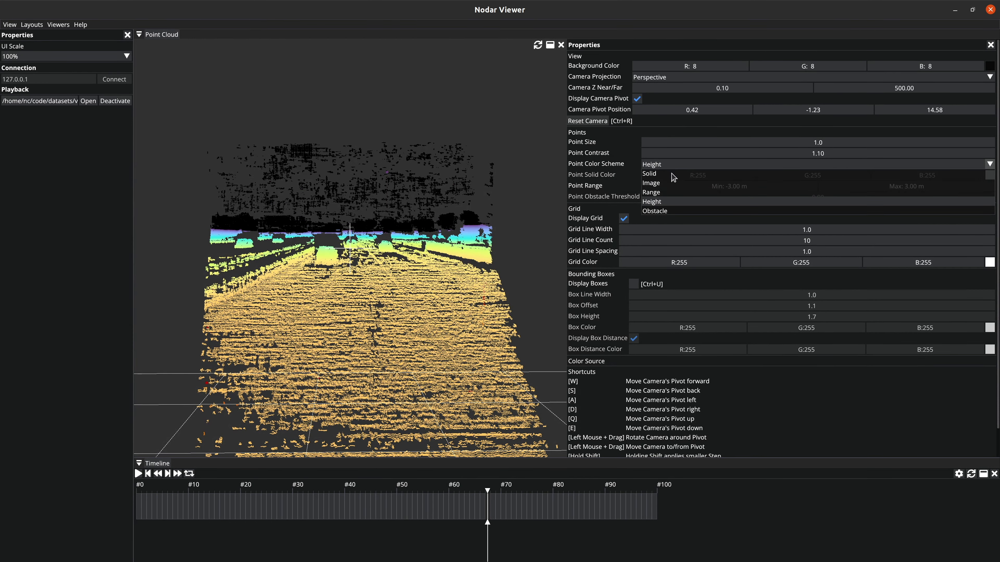
{"action": "left_click", "coordinate": [668, 188]}
{"action": "key", "text": "ctrl+r"}
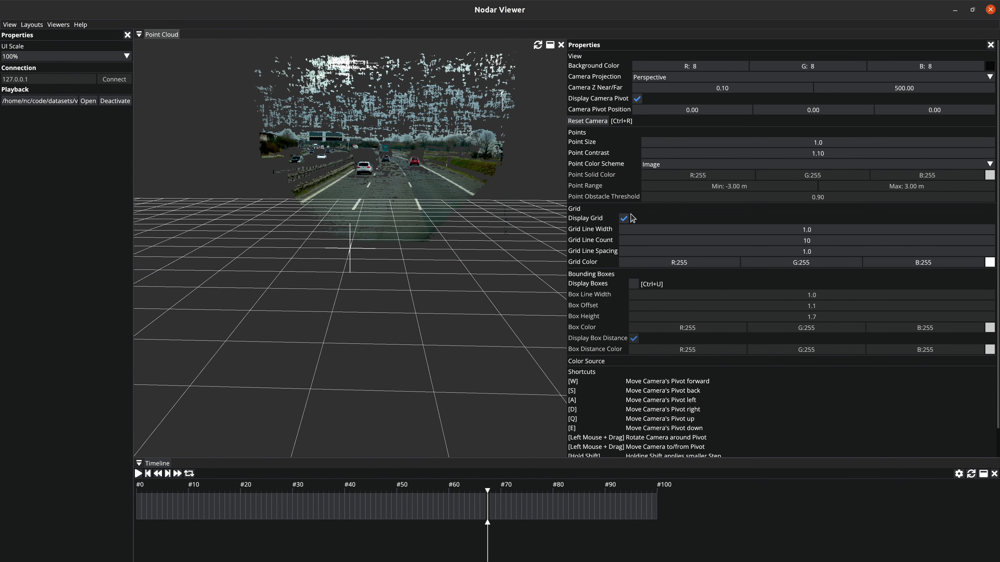
Step: Set the grid's line width to 3.1 and line count to 12, and hide the grid
{"action": "left_click", "coordinate": [624, 219]}
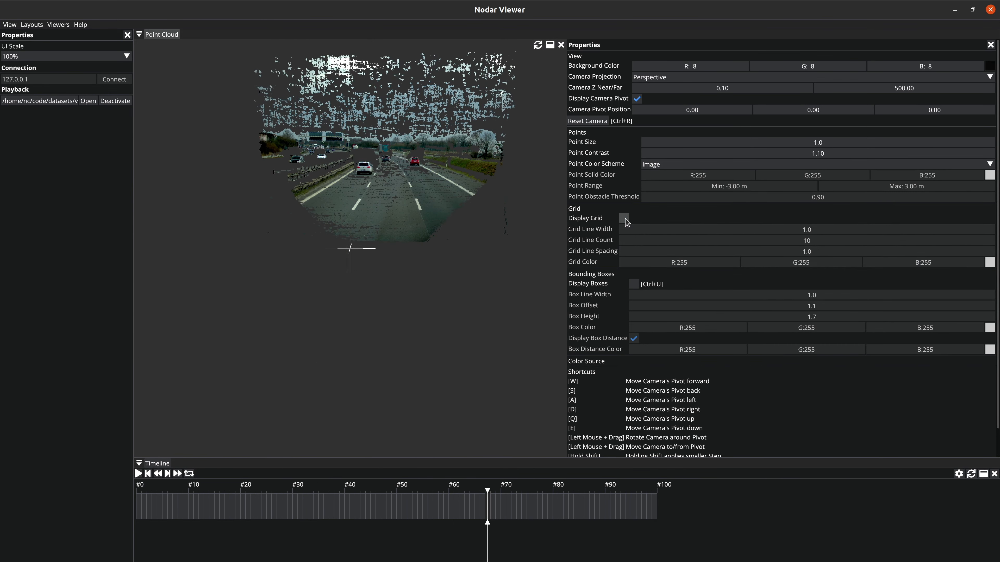
{"action": "left_click", "coordinate": [624, 219]}
{"action": "left_click_drag", "start_coordinate": [669, 230], "coordinate": [719, 248]}
{"action": "left_click", "coordinate": [625, 219]}
Step: Display the bounding boxes and bring the camera in on the boxed red car at an angle
{"action": "left_click", "coordinate": [634, 284]}
{"action": "key", "text": "w"}
{"action": "key", "text": "w"}
{"action": "key", "text": "w"}
{"action": "key", "text": "w"}
{"action": "key", "text": "w"}
{"action": "key", "text": "w"}
{"action": "key", "text": "w"}
{"action": "key", "text": "w"}
{"action": "left_click_drag", "start_coordinate": [526, 202], "coordinate": [554, 214]}
{"action": "key", "text": "w"}
{"action": "key", "text": "w"}
{"action": "key", "text": "w"}
{"action": "key", "text": "w"}
{"action": "key", "text": "w"}
{"action": "key", "text": "w"}
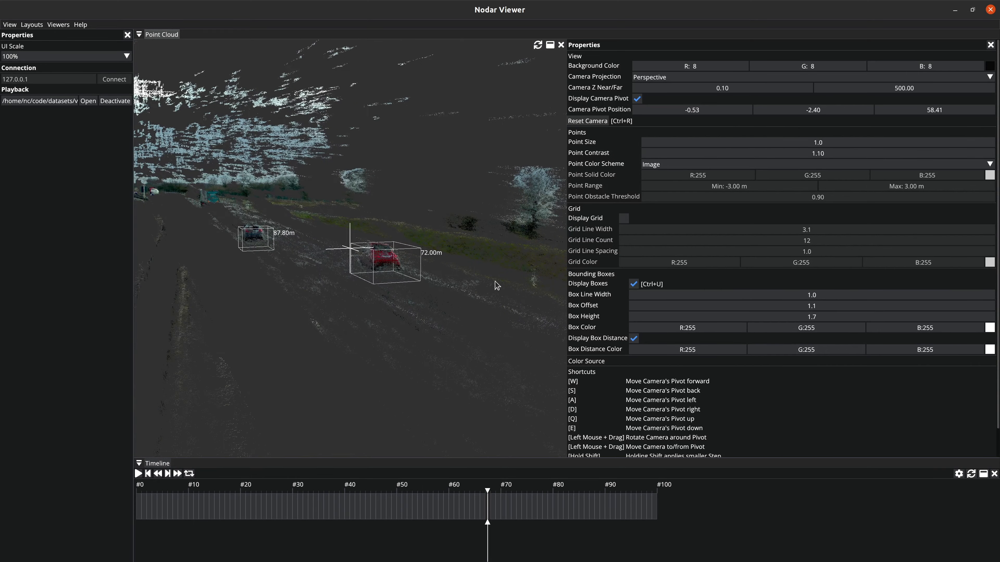
{"action": "key", "text": "w"}
{"action": "key", "text": "w"}
{"action": "left_click_drag", "start_coordinate": [439, 278], "coordinate": [494, 294]}
{"action": "key", "text": "a"}
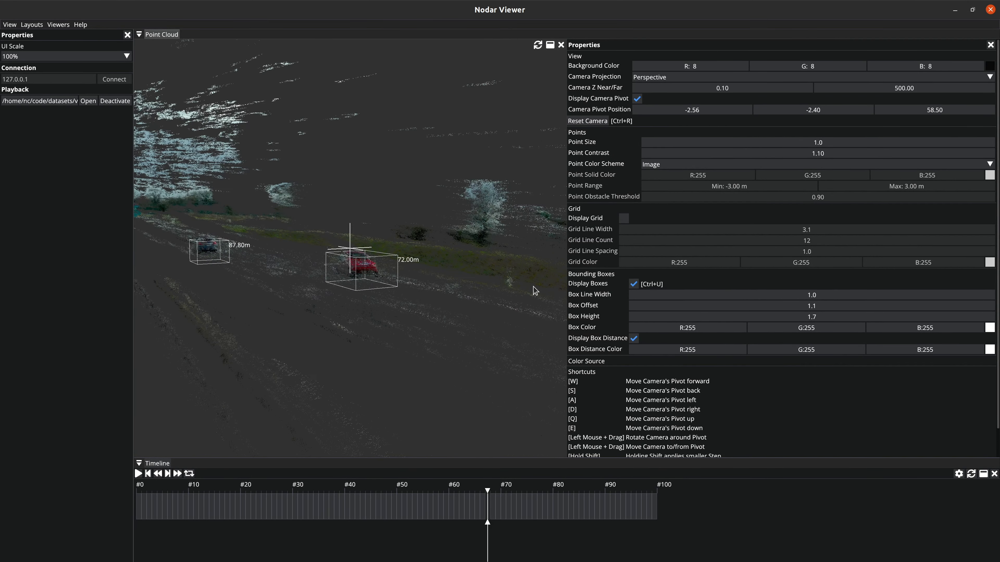
Step: Set the bounding boxes' line width to 5.9 and their color to cyan (R 94, G 255, B 255)
{"action": "left_click_drag", "start_coordinate": [770, 295], "coordinate": [791, 295]}
{"action": "left_click_drag", "start_coordinate": [740, 328], "coordinate": [632, 328]}
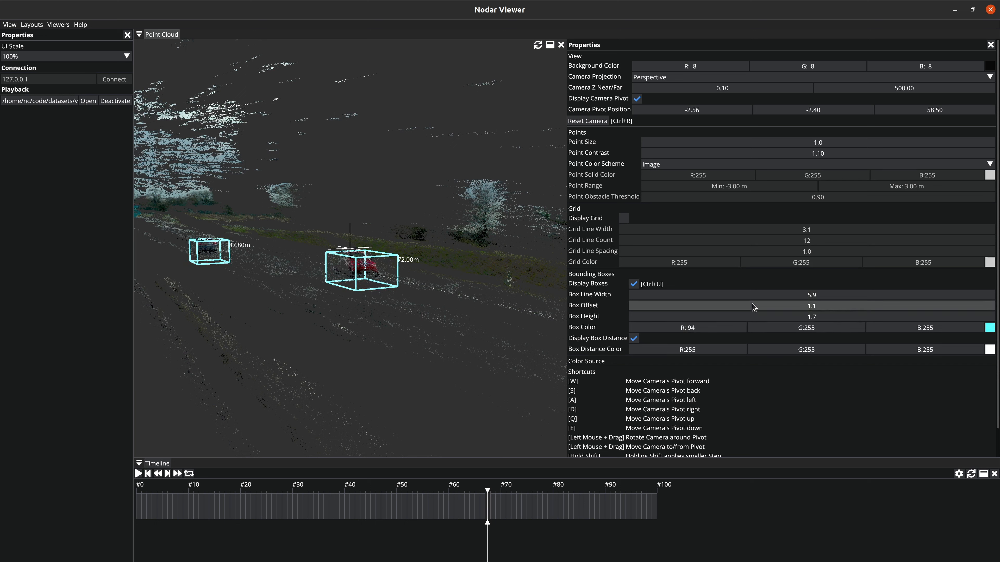
{"action": "left_click_drag", "start_coordinate": [799, 304], "coordinate": [798, 316]}
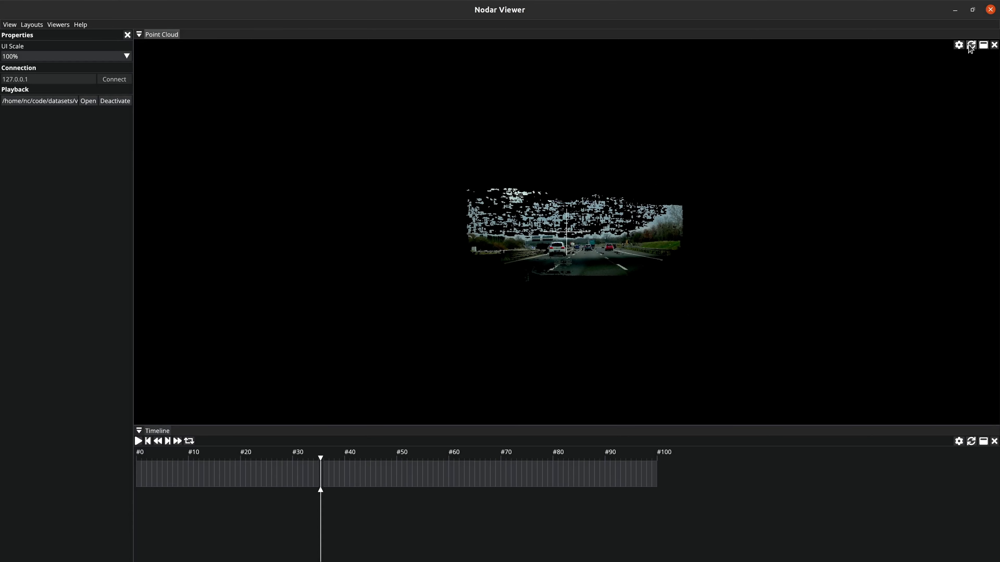
Step: Convert the viewer to Blended Depth and play the recording, pausing it at about frame 54
{"action": "left_click", "coordinate": [971, 45]}
{"action": "left_click", "coordinate": [957, 75]}
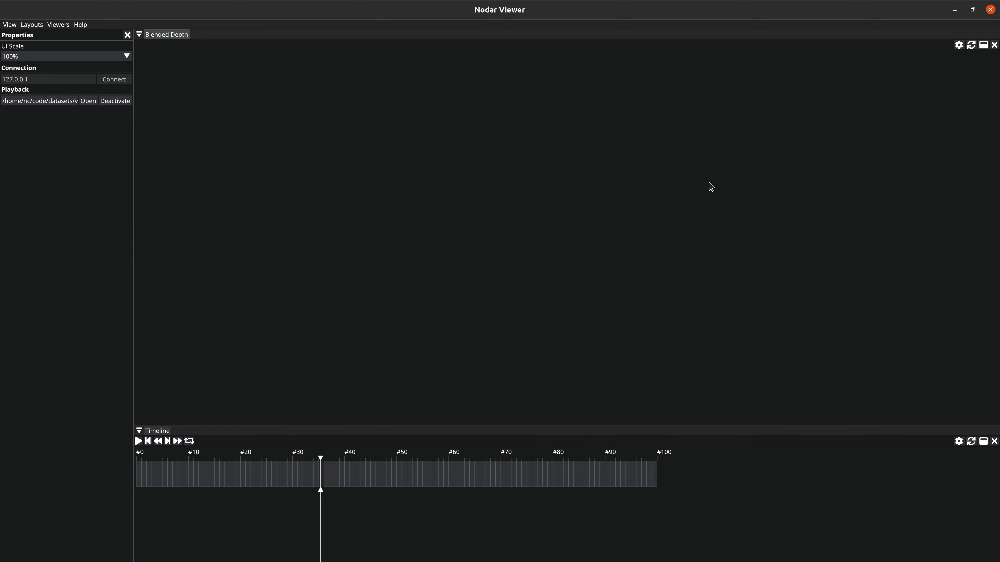
{"action": "left_click", "coordinate": [138, 441]}
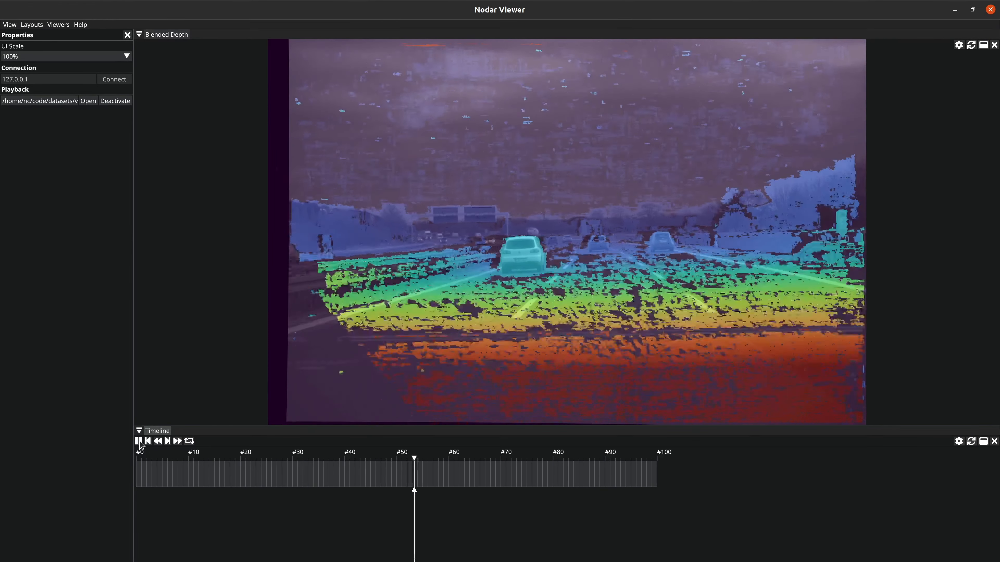
{"action": "left_click", "coordinate": [139, 442]}
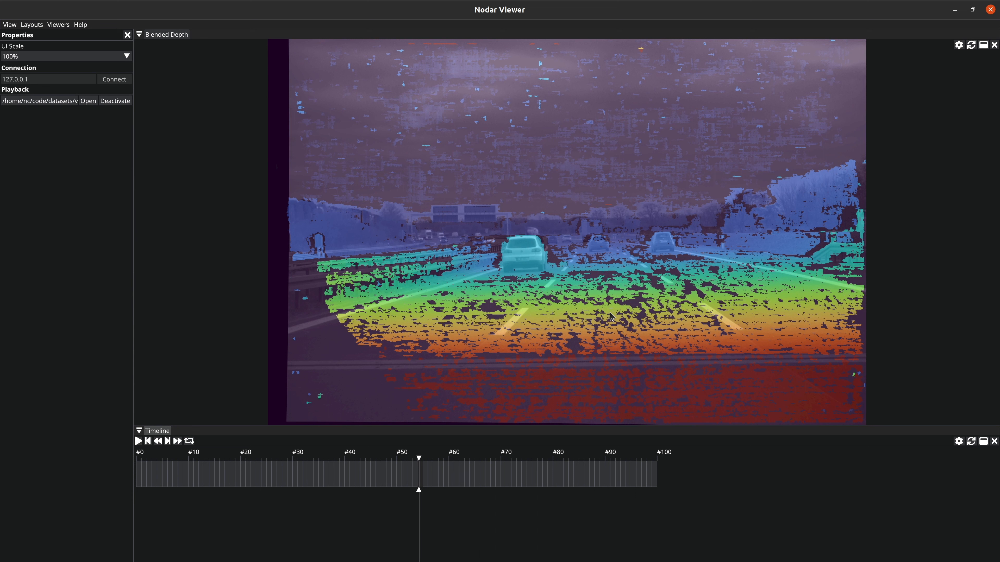
Step: Probe the depth at the white car and the right-lane car, check the viewer's properties, and resume playback
{"action": "left_click", "coordinate": [520, 254]}
{"action": "left_click", "coordinate": [668, 236]}
{"action": "left_click", "coordinate": [959, 45]}
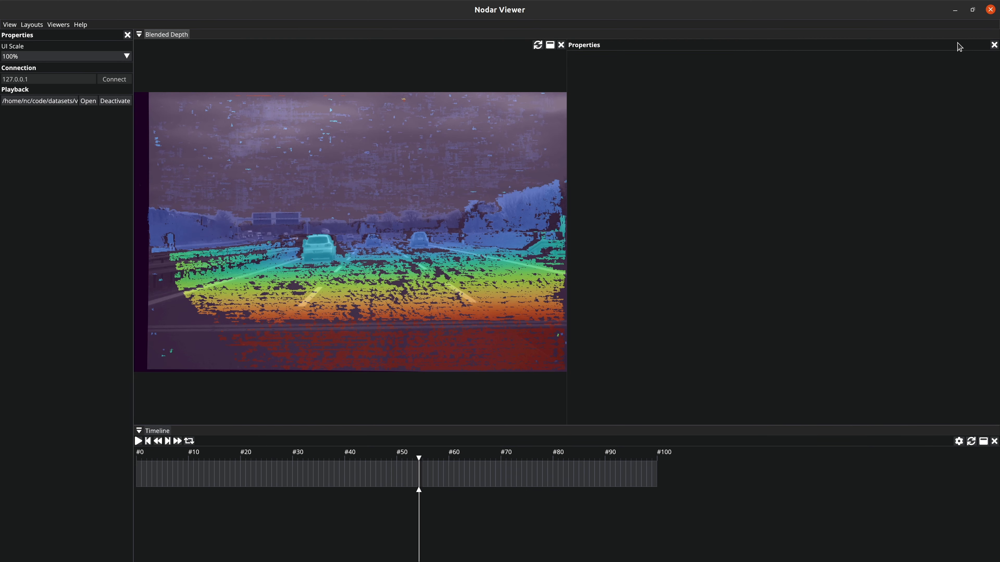
{"action": "left_click", "coordinate": [994, 44]}
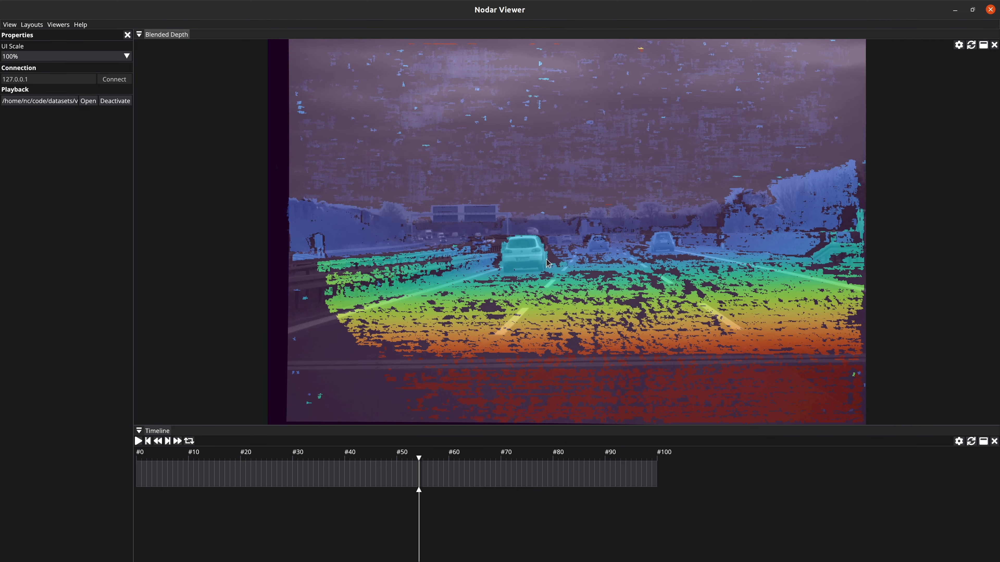
{"action": "left_click", "coordinate": [138, 442]}
{"action": "left_click", "coordinate": [525, 248]}
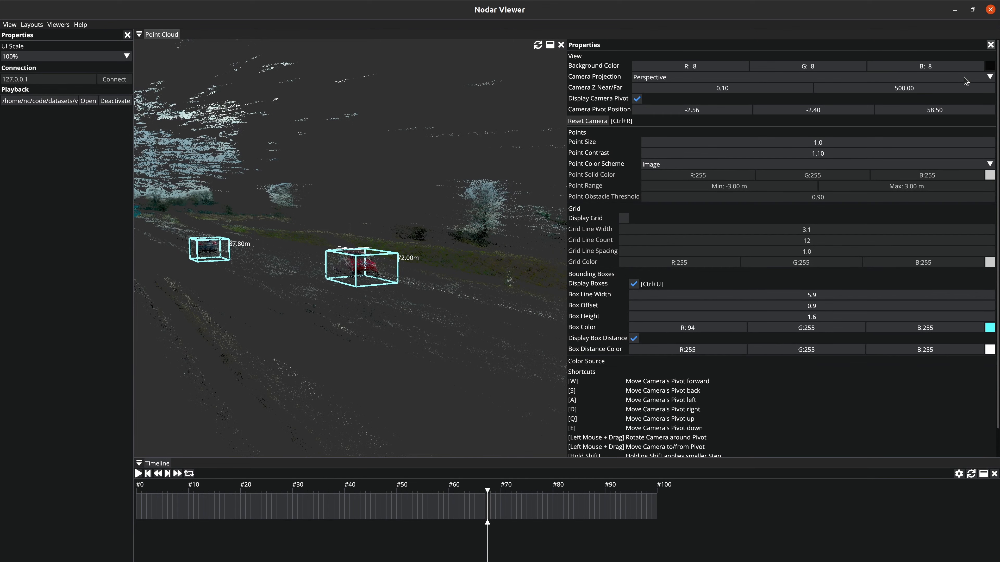
Step: Close the point cloud properties and deactivate the recording playback
{"action": "left_click", "coordinate": [993, 45]}
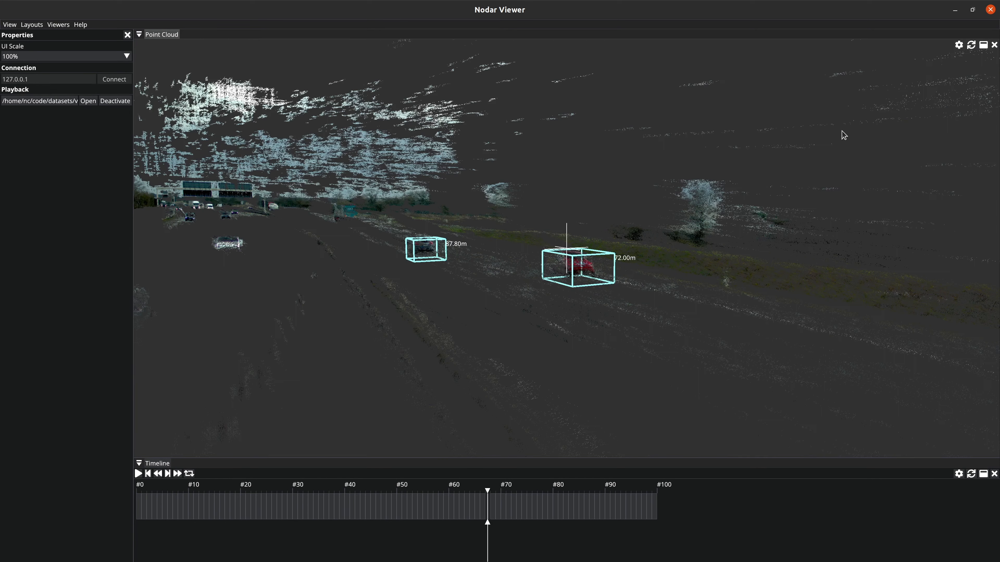
{"action": "double_click", "coordinate": [576, 240]}
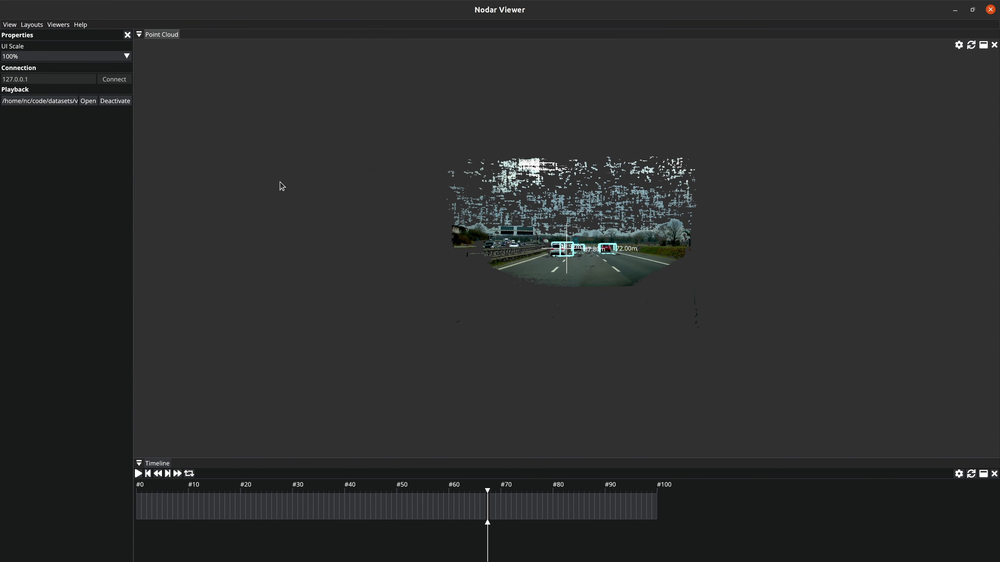
{"action": "left_click", "coordinate": [120, 102]}
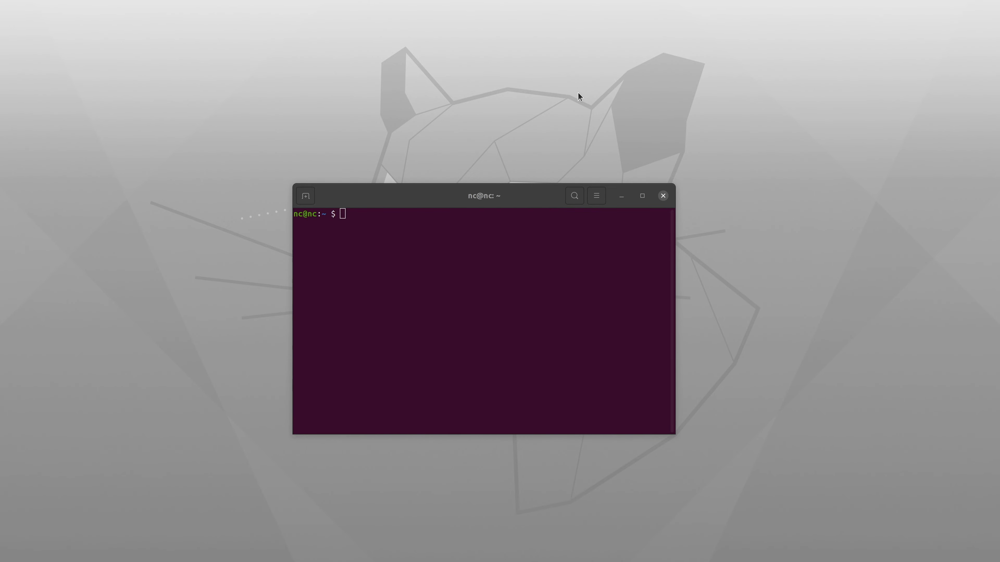
{"action": "type", "text": "ssh nc@192.168.55.1"}
{"action": "key", "text": "Return"}
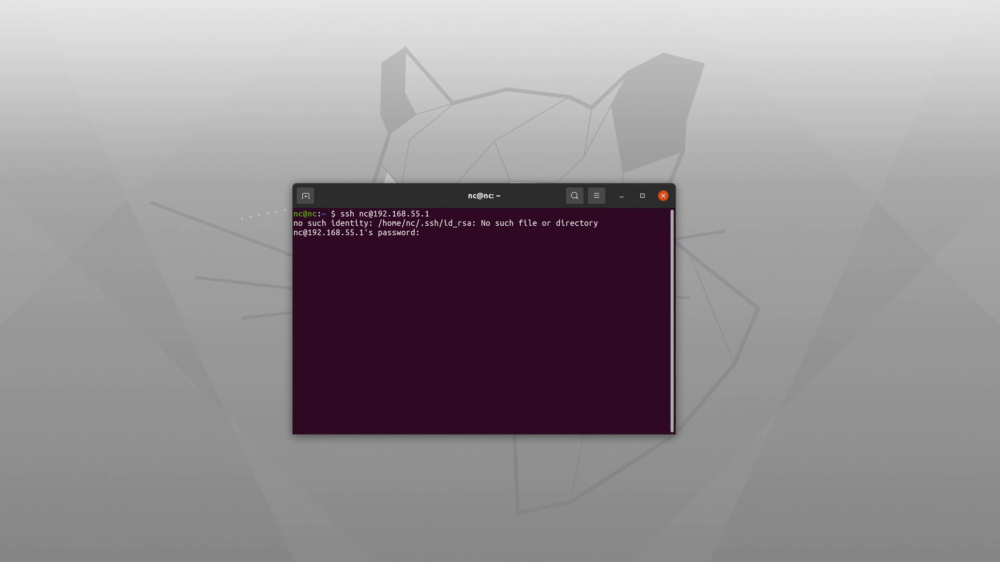
{"action": "key", "text": "Return"}
Step: Change to /home/nc/code/nodar/hammerhead/ on the remote device and run the previously used command to start frame processing
{"action": "type", "text": "cd /home/nc"}
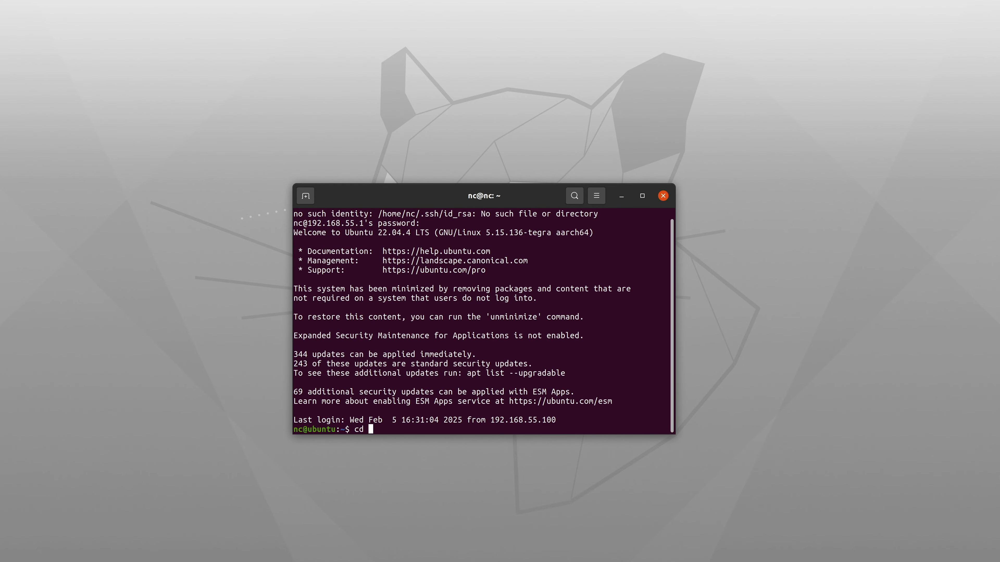
{"action": "type", "text": "/code/nodar/hammerhead/"}
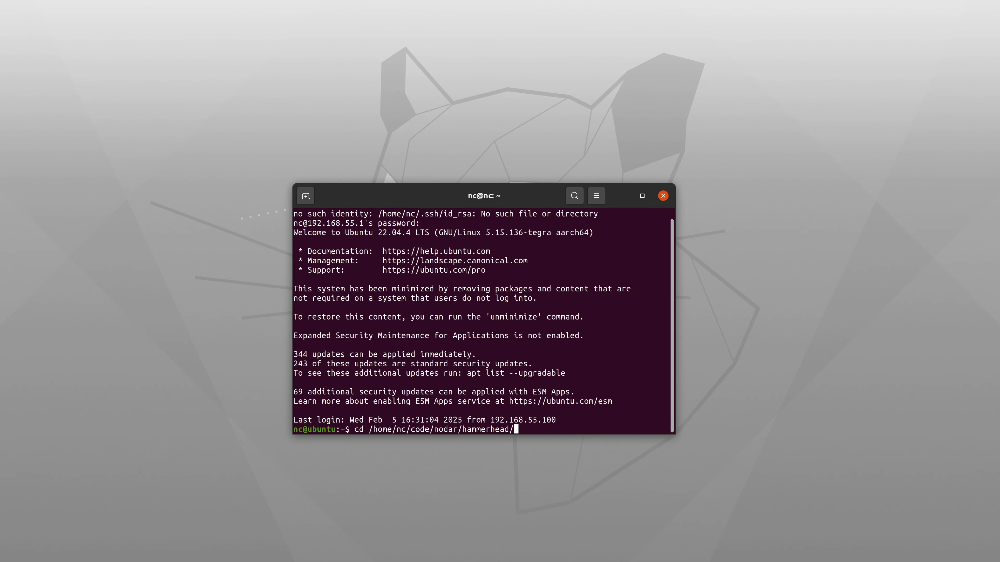
{"action": "key", "text": "Return"}
{"action": "key", "text": "Up"}
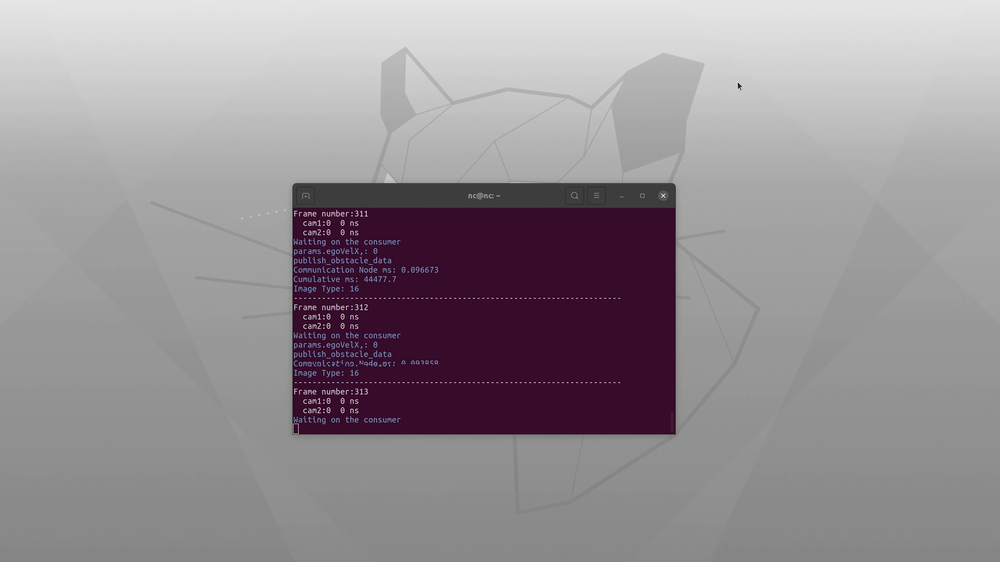
Step: Open a second terminal and launch Nodar Viewer with the nodar_viewer command
{"action": "key", "text": "ctrl+alt+t"}
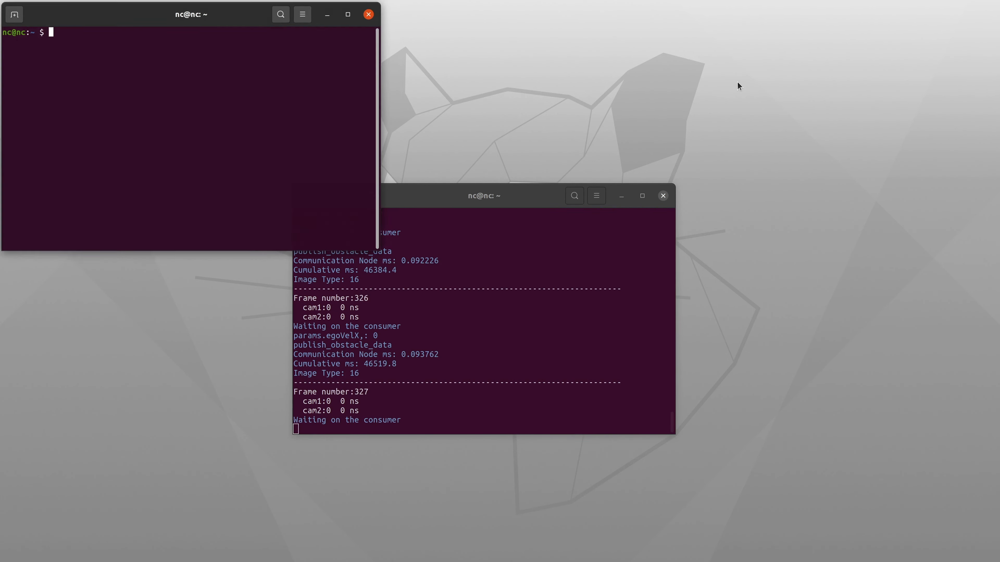
{"action": "type", "text": "nodar_viewer"}
{"action": "key", "text": "Return"}
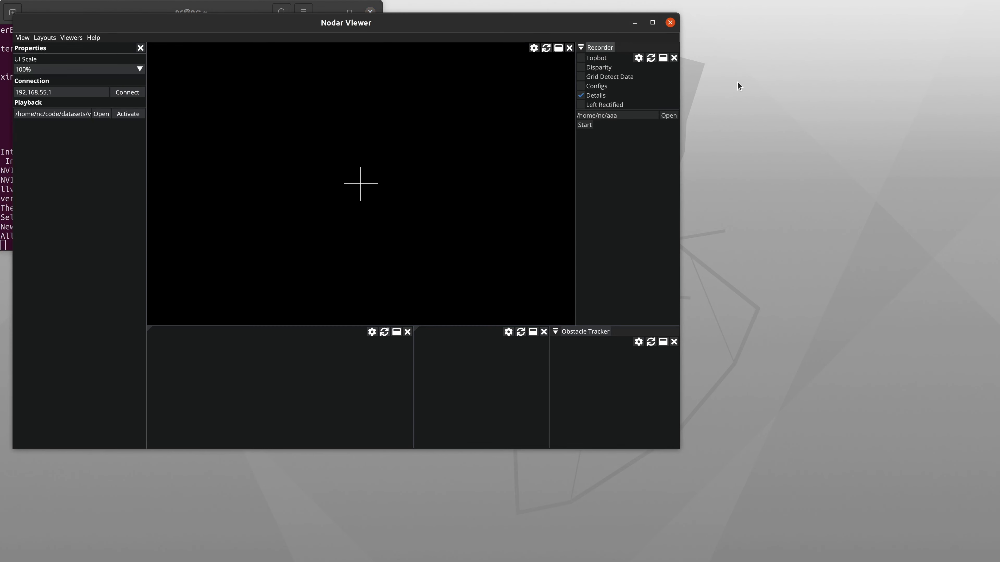
Step: Maximize the Nodar Viewer window and connect it to 192.168.55.1
{"action": "double_click", "coordinate": [652, 20]}
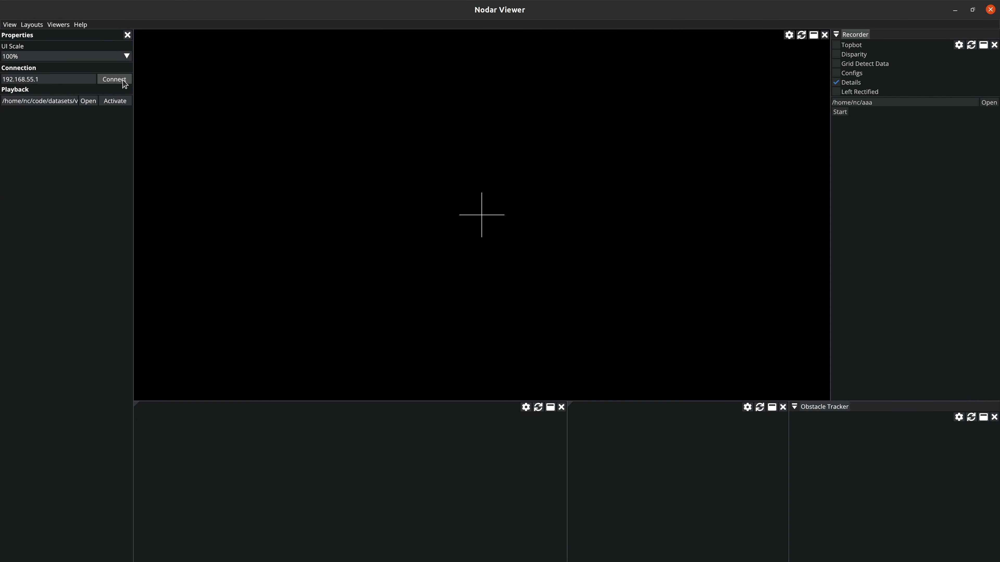
{"action": "left_click_drag", "start_coordinate": [69, 79], "coordinate": [2, 80]}
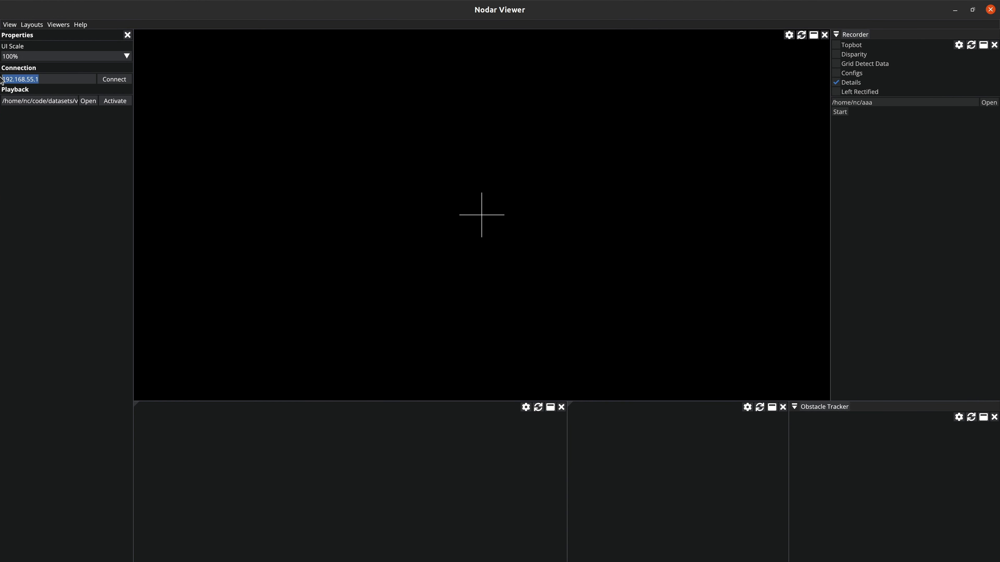
{"action": "left_click", "coordinate": [102, 82]}
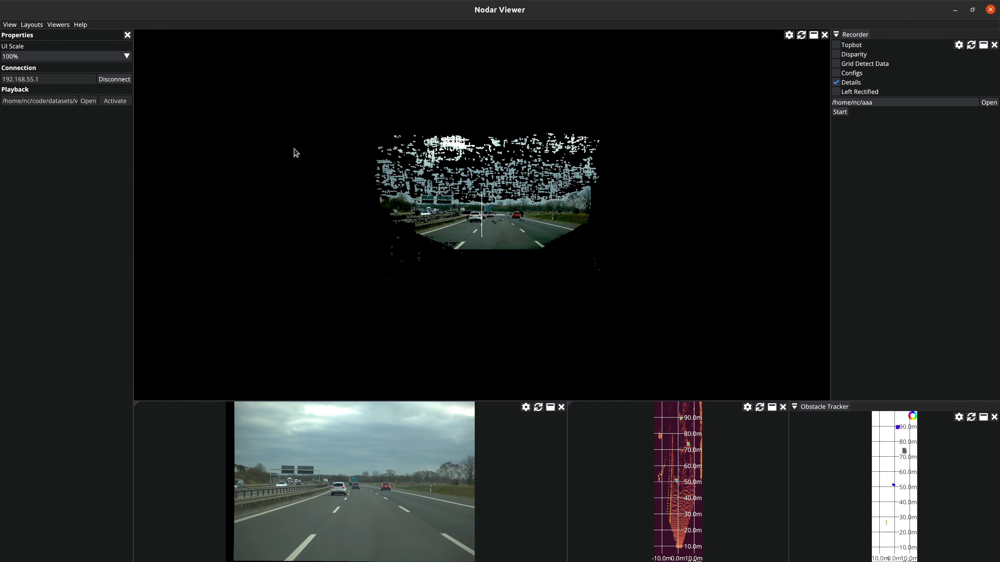
Step: Close all open viewers, including the obstacle tracker, recorder and point cloud, to empty the workspace
{"action": "left_click", "coordinate": [995, 417]}
{"action": "left_click", "coordinate": [994, 407]}
{"action": "left_click", "coordinate": [994, 407]}
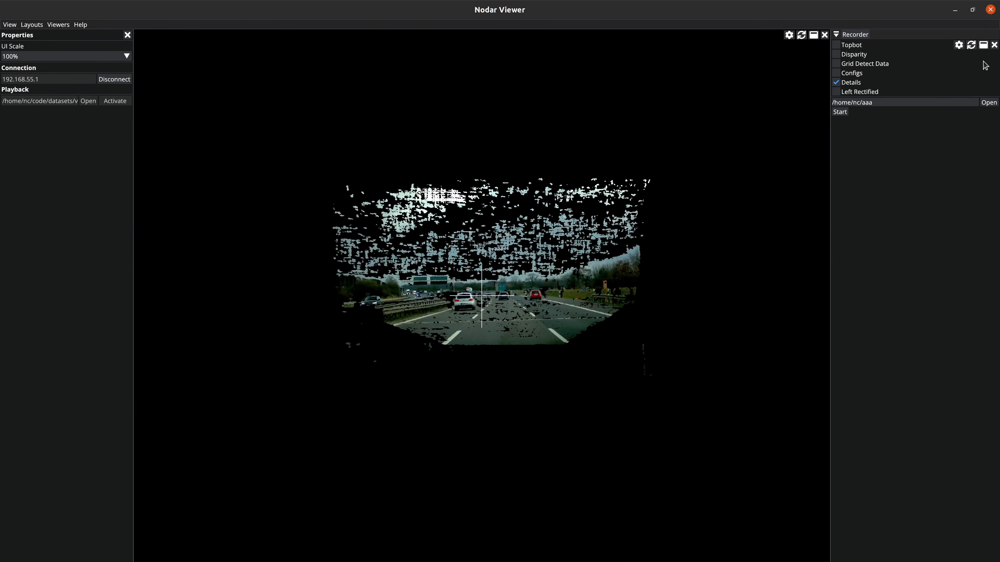
{"action": "left_click", "coordinate": [994, 44]}
{"action": "left_click", "coordinate": [992, 34]}
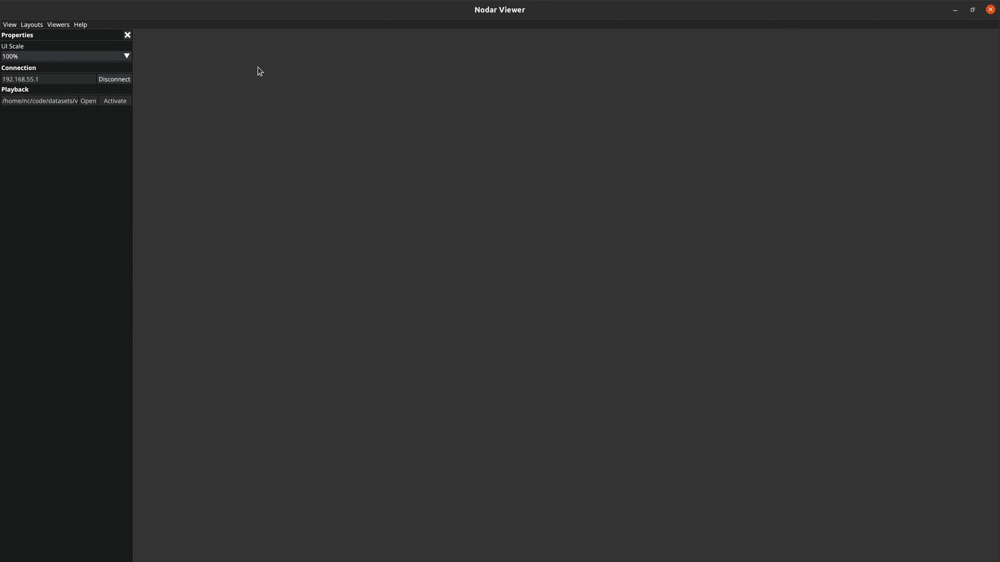
Step: Add a Control viewer and dock it to fill the empty workspace
{"action": "left_click", "coordinate": [59, 25]}
{"action": "left_click", "coordinate": [70, 69]}
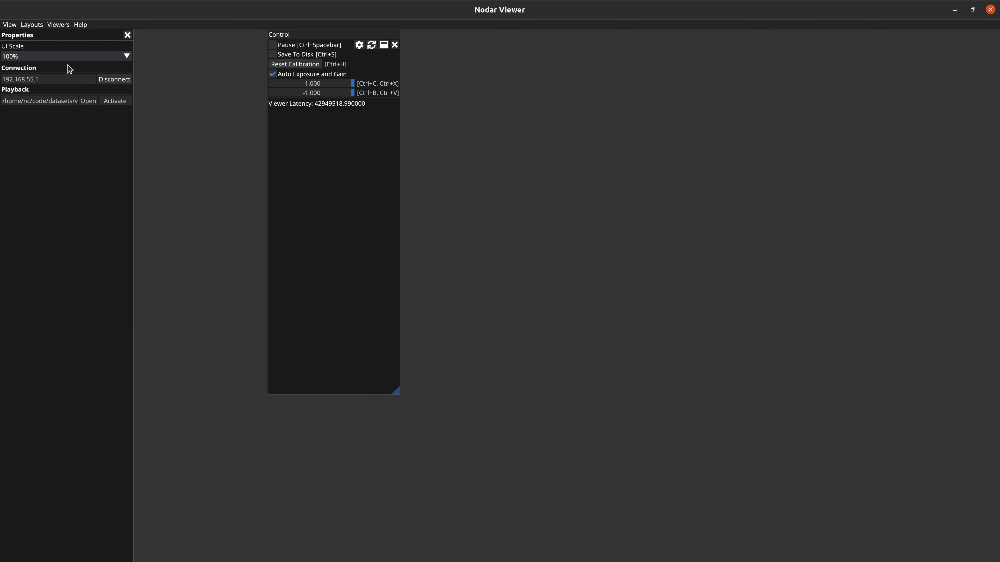
{"action": "left_click_drag", "start_coordinate": [380, 46], "coordinate": [567, 292]}
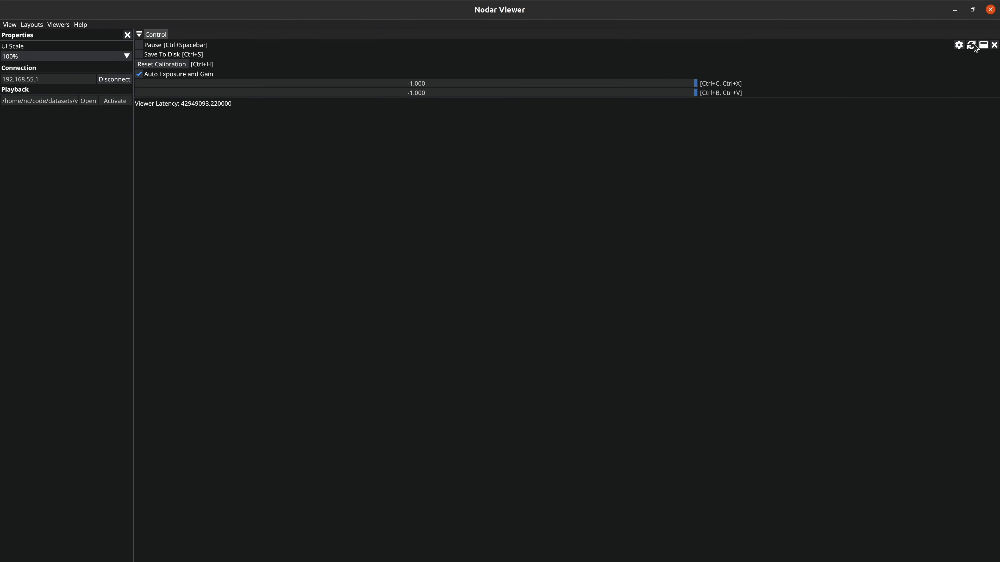
Step: Convert the Control viewer to Initial Calibration and open its properties
{"action": "left_click", "coordinate": [971, 44]}
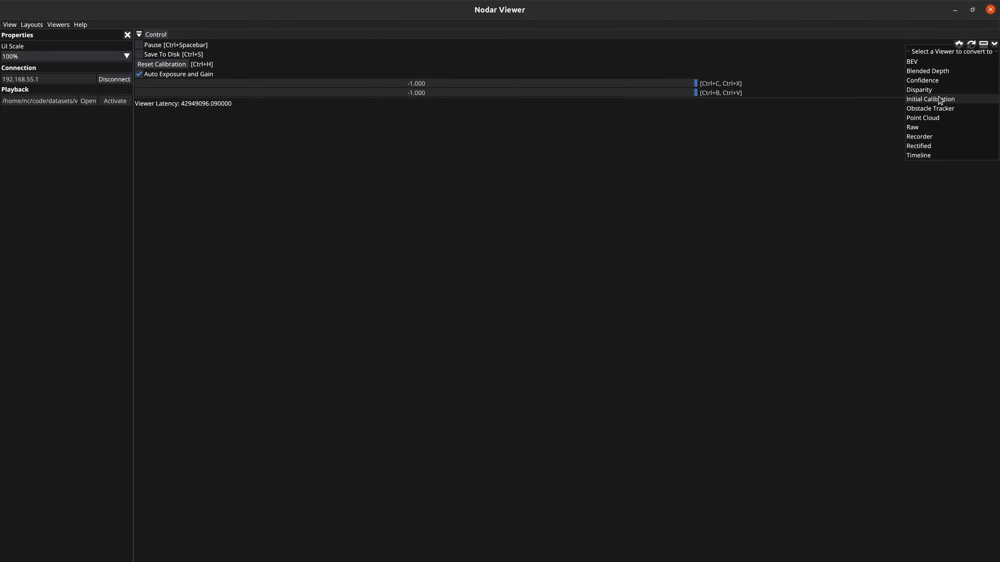
{"action": "left_click", "coordinate": [941, 99]}
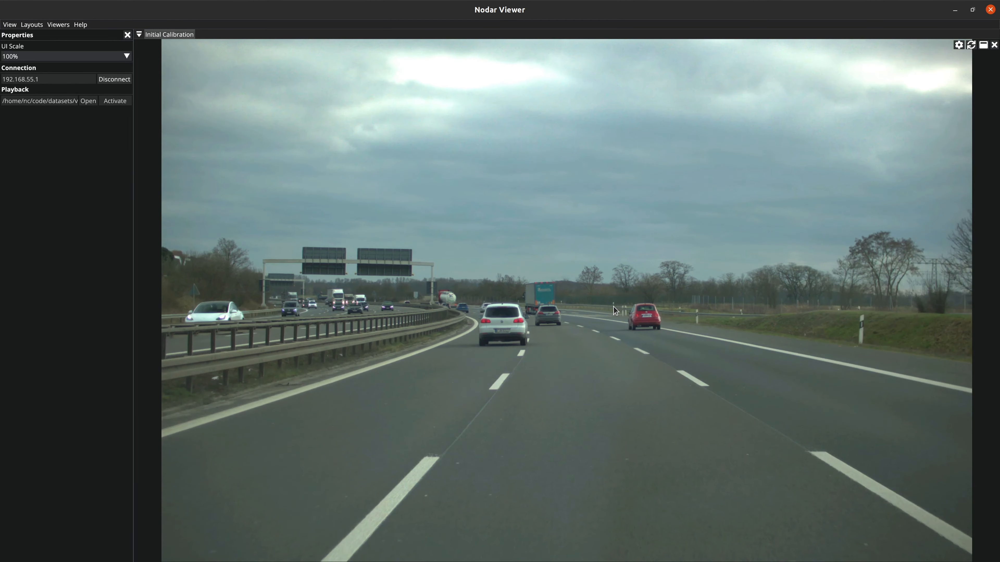
{"action": "left_click", "coordinate": [958, 45]}
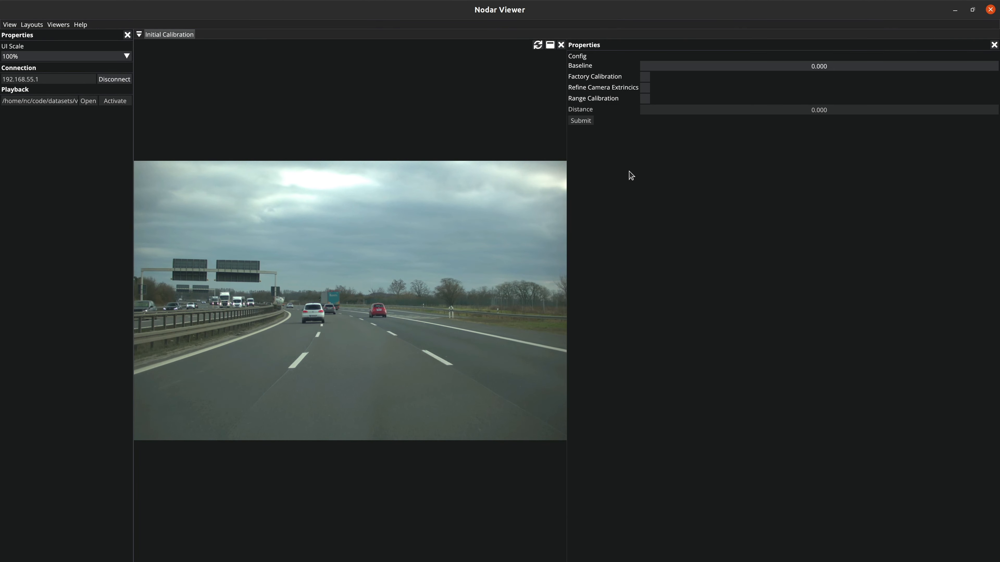